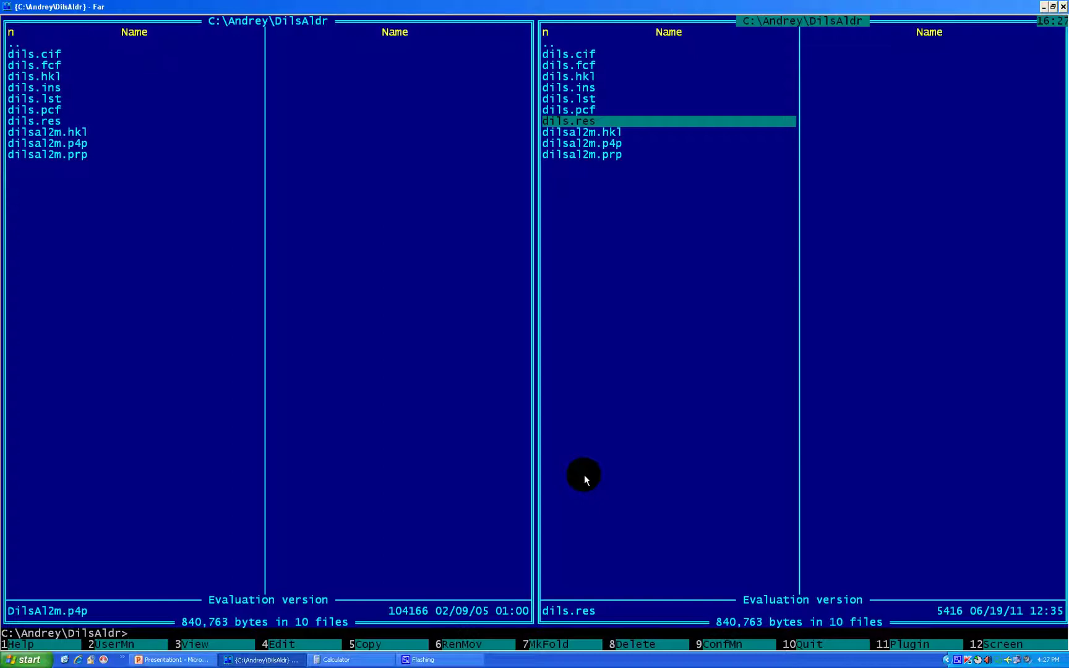
# Select the original dils.cif file in the right panel
pyautogui.press('Up')
pyautogui.press('Up')
pyautogui.press('Up')
pyautogui.press('Up')
pyautogui.press('Up')
pyautogui.press('Up')
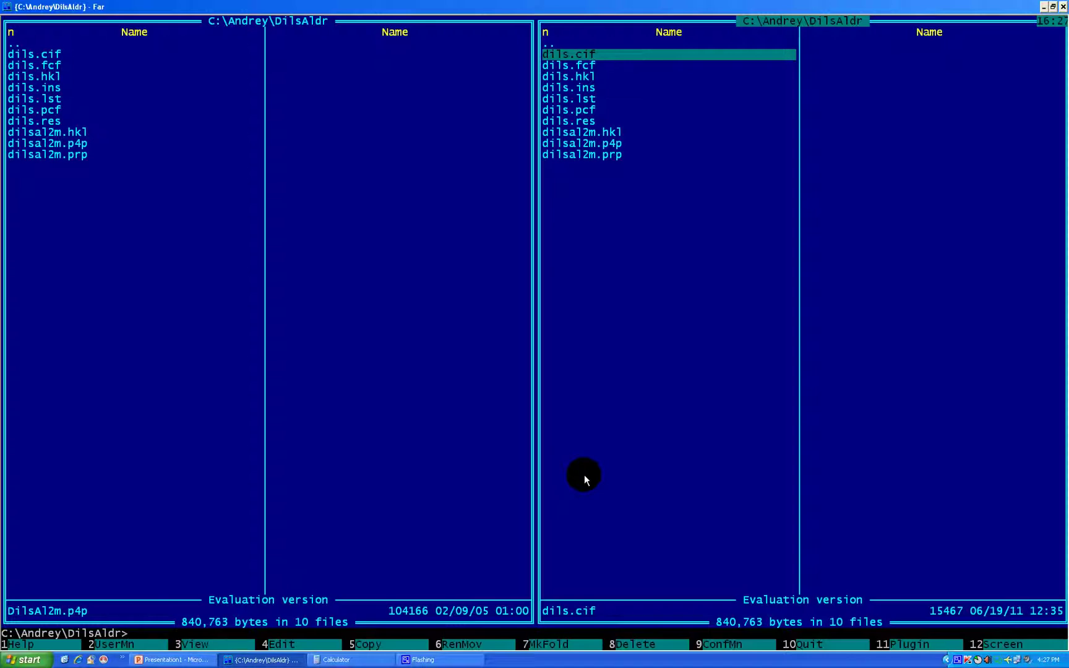
# Copy dils.cif as dils_f.cif in the same folder and select the new file
pyautogui.press('F5')
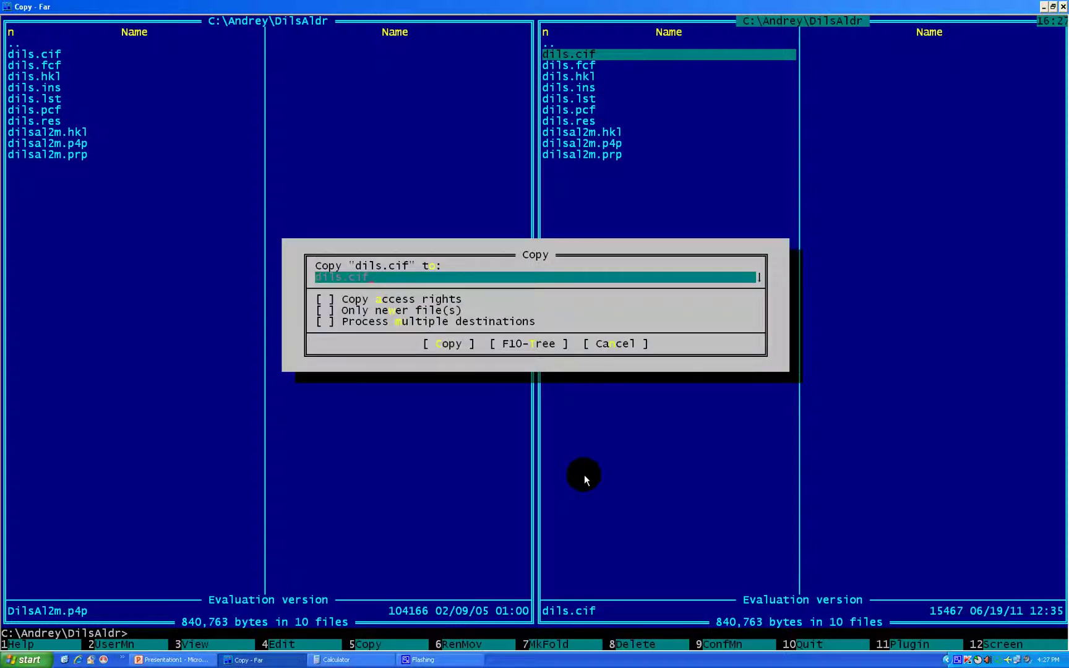
pyautogui.write('dils_f.')
pyautogui.press('Return')
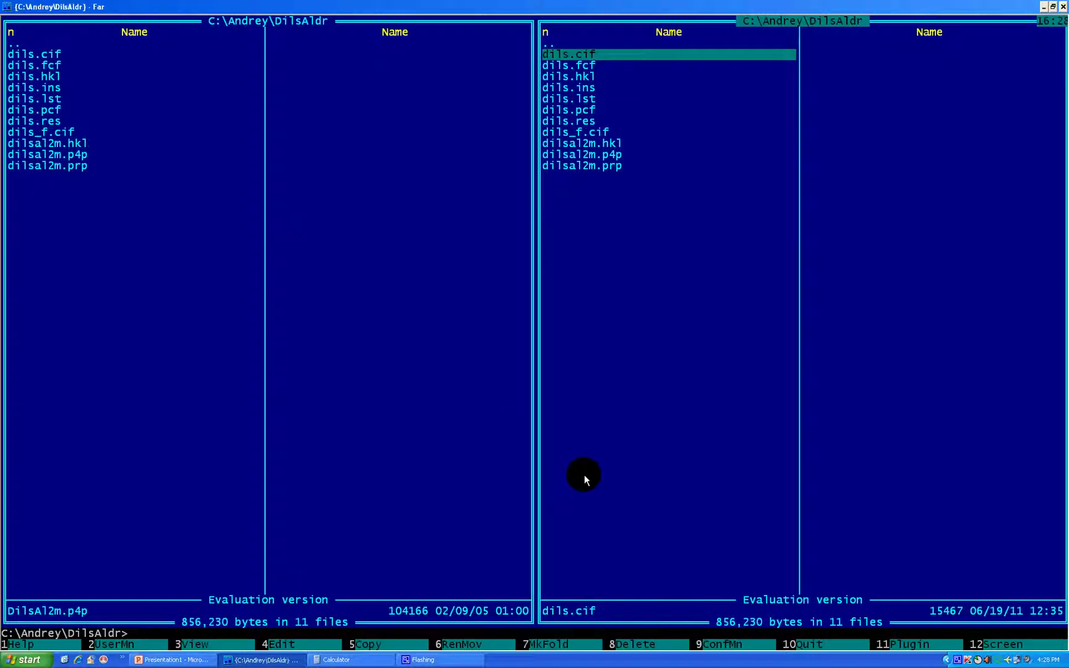
pyautogui.press('Down')
pyautogui.press('Down')
pyautogui.press('Down')
pyautogui.press('Down')
pyautogui.press('Down')
pyautogui.press('Down')
pyautogui.press('Down')
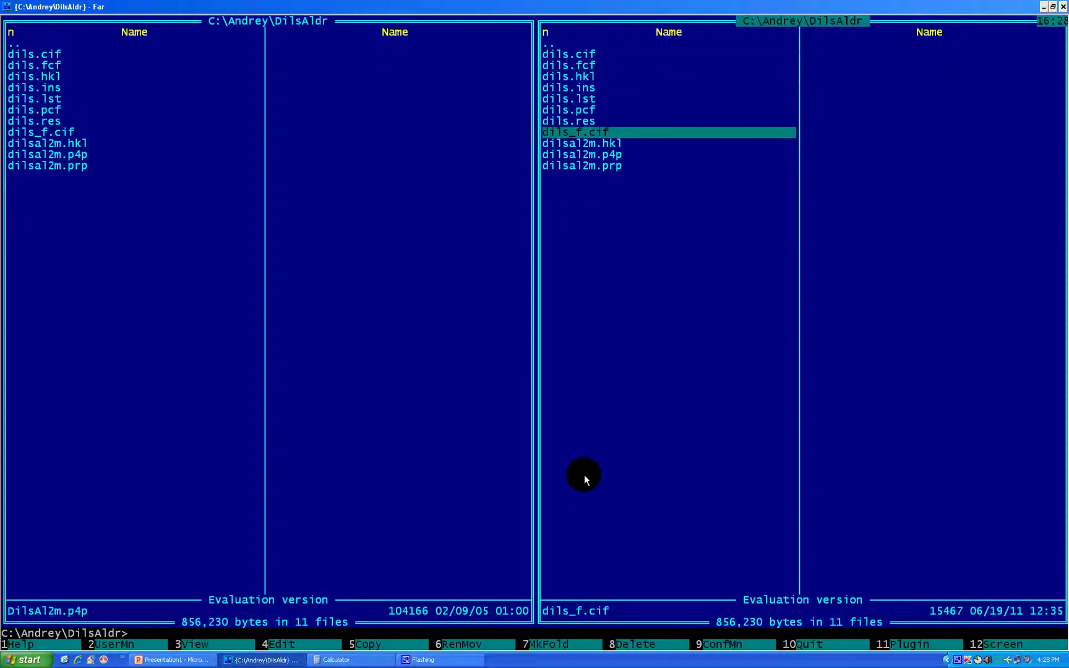
# Open dils_f.cif in the editor and move from the top to the _chemical_formula_sum entry
pyautogui.press('F4')
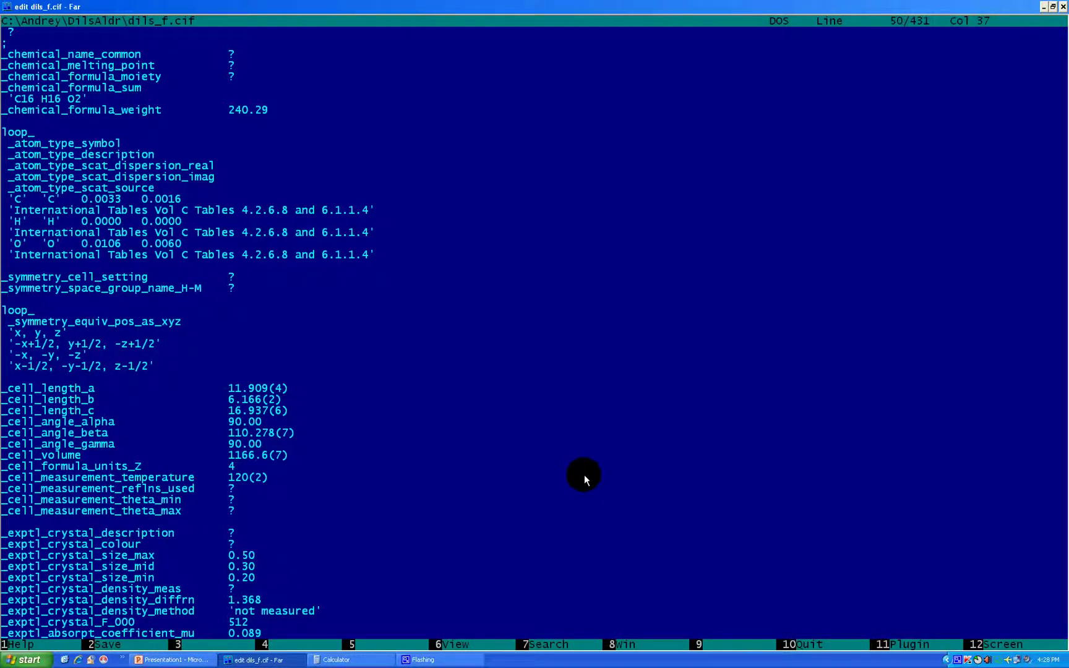
pyautogui.press('pageup')
pyautogui.press('Left')
pyautogui.press('Left')
pyautogui.press('Left')
pyautogui.press('Left')
pyautogui.press('Left')
pyautogui.press('Left')
pyautogui.press('Left')
pyautogui.press('Left')
pyautogui.press('Left')
pyautogui.press('Left')
pyautogui.press('Left')
pyautogui.press('Left')
pyautogui.press('Left')
pyautogui.press('Left')
pyautogui.press('Left')
pyautogui.press('Left')
pyautogui.press('Left')
pyautogui.press('Left')
pyautogui.press('Left')
pyautogui.press('Left')
pyautogui.press('Left')
pyautogui.press('Left')
pyautogui.press('Left')
pyautogui.press('Left')
pyautogui.press('Left')
pyautogui.press('Left')
pyautogui.press('Left')
pyautogui.press('Left')
pyautogui.press('Left')
pyautogui.press('Left')
pyautogui.press('Left')
pyautogui.press('Left')
pyautogui.press('Down')
pyautogui.press('Down')
pyautogui.press('Down')
pyautogui.press('Down')
pyautogui.press('Down')
pyautogui.press('Down')
pyautogui.press('Down')
pyautogui.press('Down')
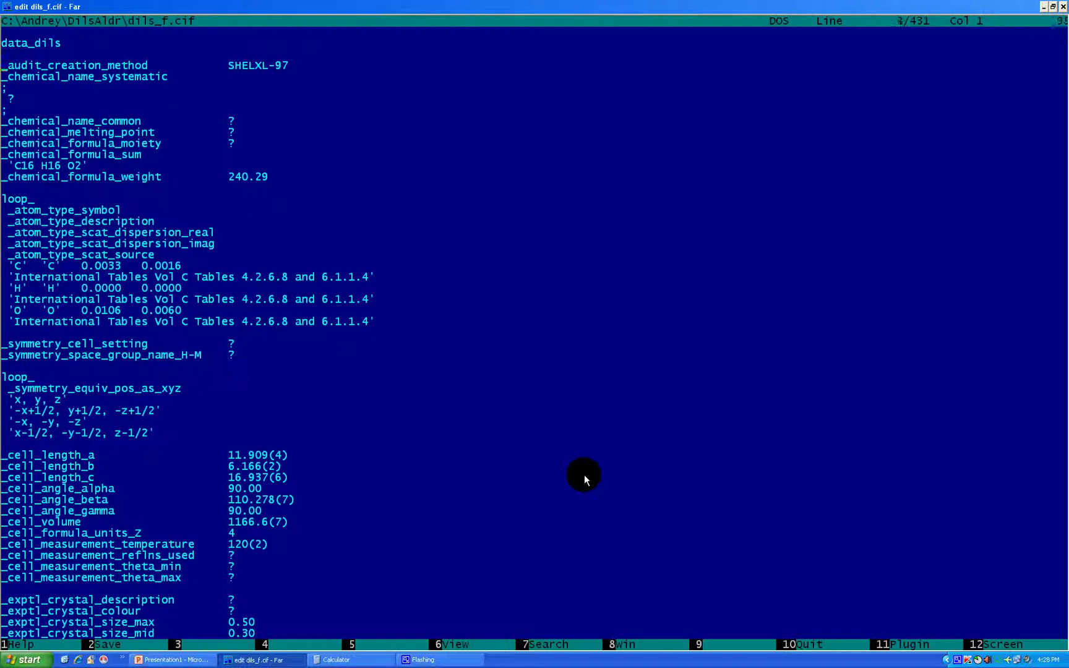
pyautogui.press('Up')
pyautogui.press('Up')
pyautogui.press('Down')
pyautogui.press('Down')
pyautogui.press('Down')
pyautogui.press('Down')
pyautogui.press('Down')
pyautogui.press('Up')
pyautogui.press('Down')
pyautogui.press('Down')
pyautogui.press('Right')
pyautogui.press('Right')
pyautogui.press('Right')
pyautogui.press('Right')
pyautogui.press('Right')
pyautogui.press('Right')
pyautogui.press('Right')
pyautogui.press('Right')
pyautogui.press('Right')
pyautogui.press('Right')
pyautogui.press('Right')
pyautogui.press('Right')
pyautogui.press('Right')
pyautogui.press('Right')
pyautogui.press('Right')
pyautogui.press('Right')
# Insert a blank line above _chemical_formula_sum and mark the C16 H16 O2 line as a block
pyautogui.press('Up')
pyautogui.press('Left')
pyautogui.press('Left')
pyautogui.press('Left')
pyautogui.press('Left')
pyautogui.press('Left')
pyautogui.press('Left')
pyautogui.press('Left')
pyautogui.press('Left')
pyautogui.press('Left')
pyautogui.press('Left')
pyautogui.press('Left')
pyautogui.press('Left')
pyautogui.press('Left')
pyautogui.press('Left')
pyautogui.press('Left')
pyautogui.press('Return')
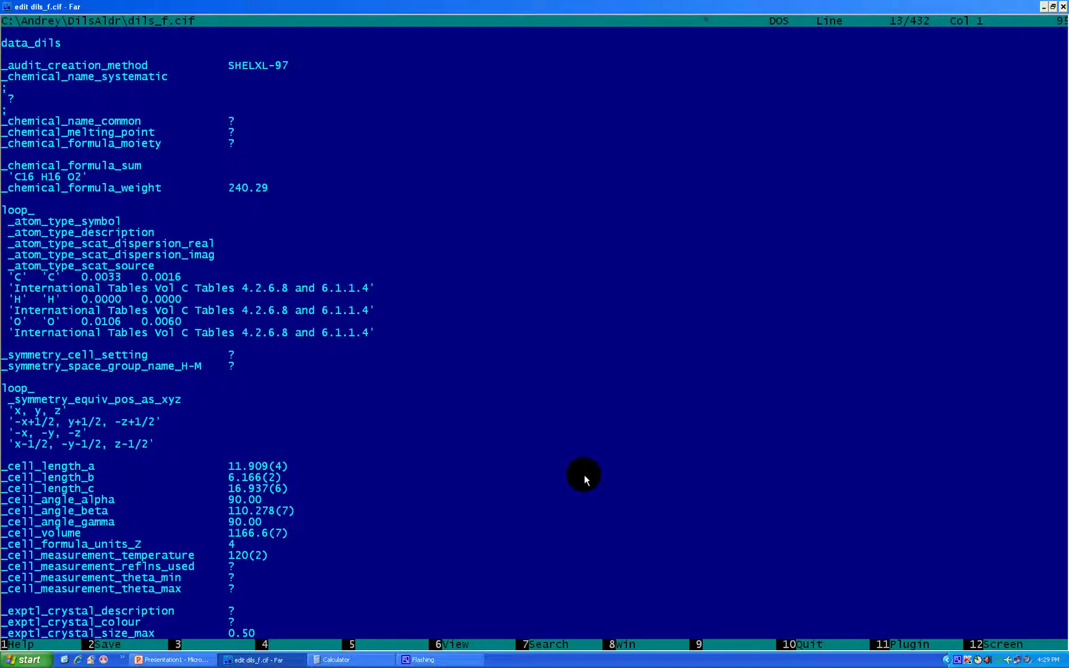
pyautogui.press('Down')
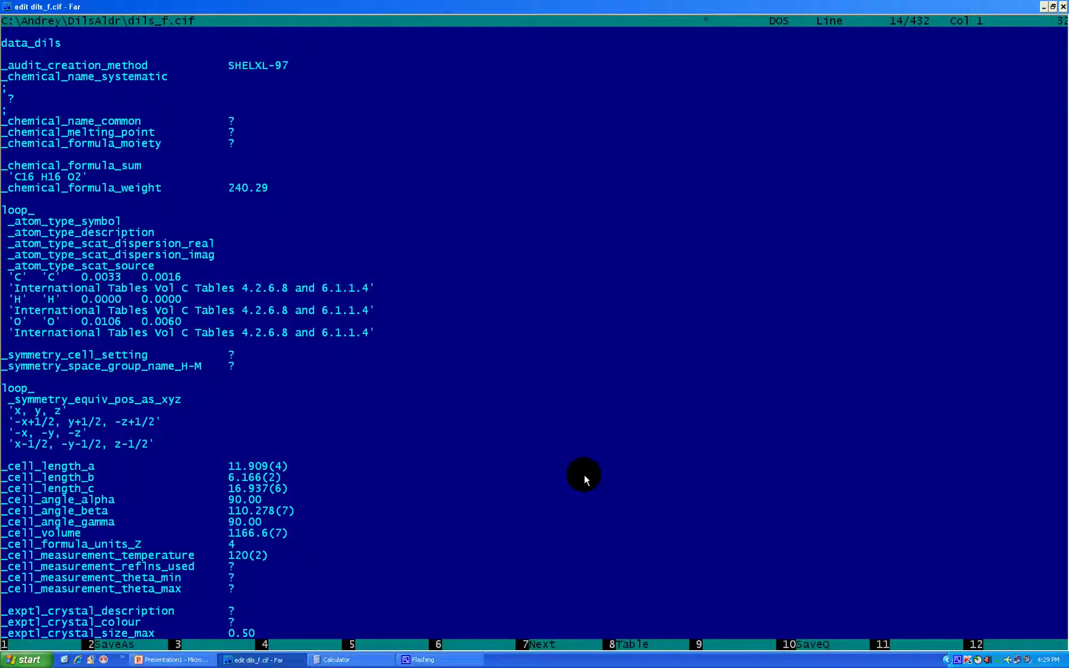
pyautogui.hotkey('shift', 'Down')
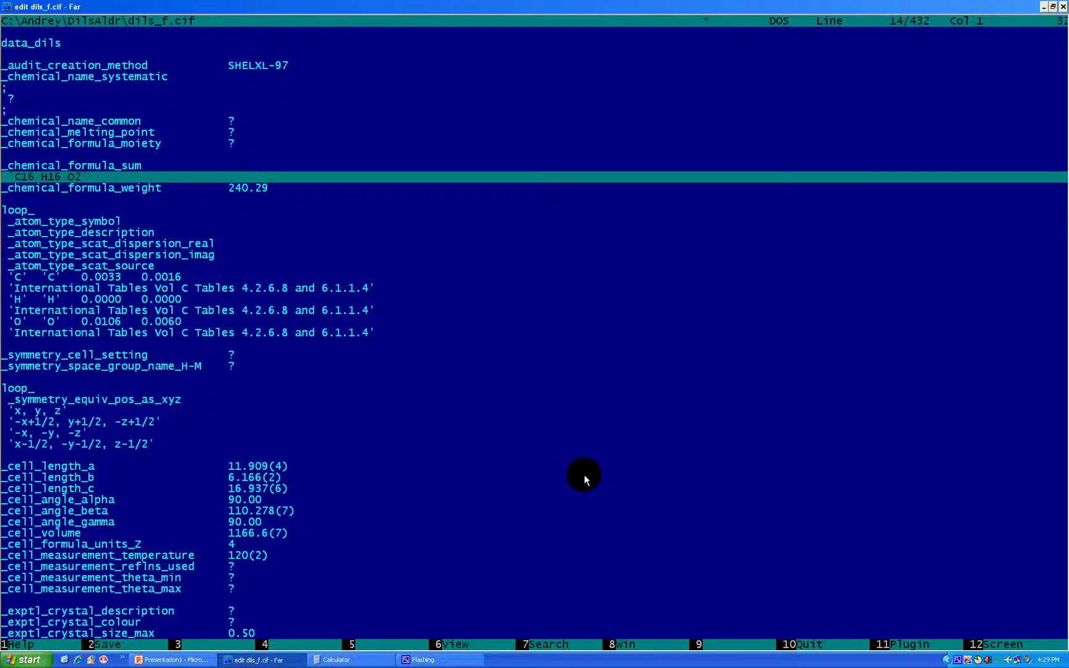
# Copy C16 H16 O2 under _chemical_formula_moiety, replacing its '?' placeholder
pyautogui.press('ctrl')
pyautogui.press('Up')
pyautogui.press('Up')
pyautogui.press('ctrl')
pyautogui.hotkey('ctrl', 'p')
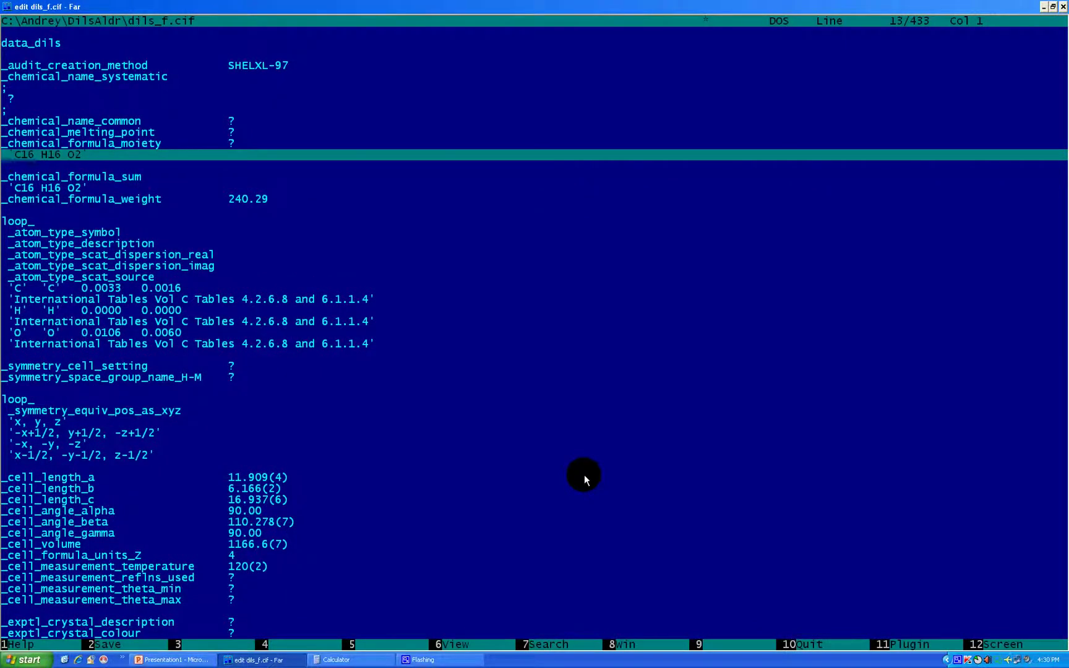
pyautogui.press('BackSpace')
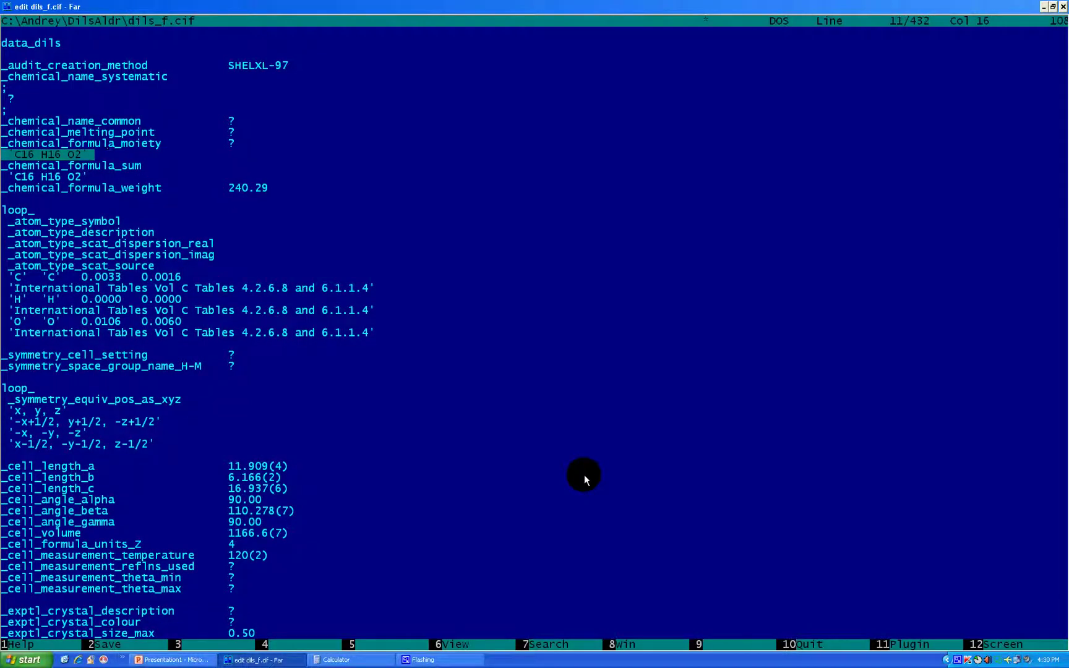
pyautogui.press('Up')
pyautogui.press('End')
pyautogui.press('BackSpace')
# Replace the '?' after _symmetry_cell_setting with Monoclinic
pyautogui.press('Down')
pyautogui.press('Down')
pyautogui.press('Down')
pyautogui.press('Down')
pyautogui.press('Down')
pyautogui.press('Down')
pyautogui.press('Down')
pyautogui.press('Down')
pyautogui.press('Down')
pyautogui.press('Down')
pyautogui.press('Down')
pyautogui.press('Down')
pyautogui.press('Down')
pyautogui.press('Down')
pyautogui.press('Down')
pyautogui.press('Down')
pyautogui.press('Down')
pyautogui.press('Down')
pyautogui.press('Down')
pyautogui.press('Right')
pyautogui.press('BackSpace')
pyautogui.write('Monoclinic')
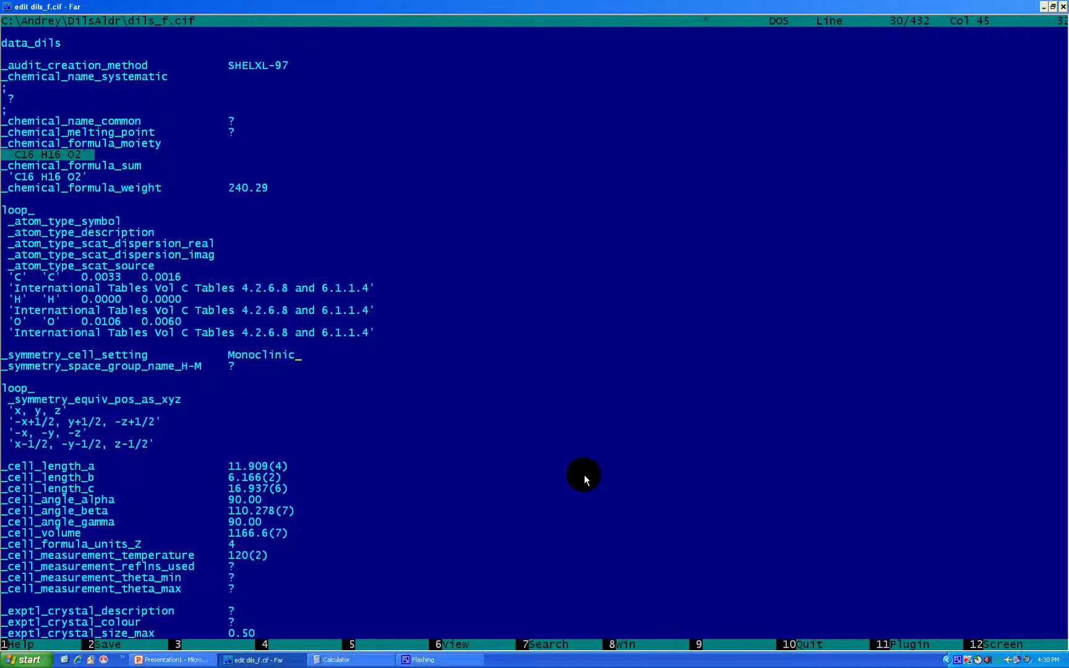
# Replace the '?' after _symmetry_space_group_name_H-M with 'P 2(1)/n'
pyautogui.press('Down')
pyautogui.press('End')
pyautogui.press('BackSpace')
pyautogui.press('BackSpace')
pyautogui.press('BackSpace')
pyautogui.write("'P2")
pyautogui.press('BackSpace')
pyautogui.write('2')
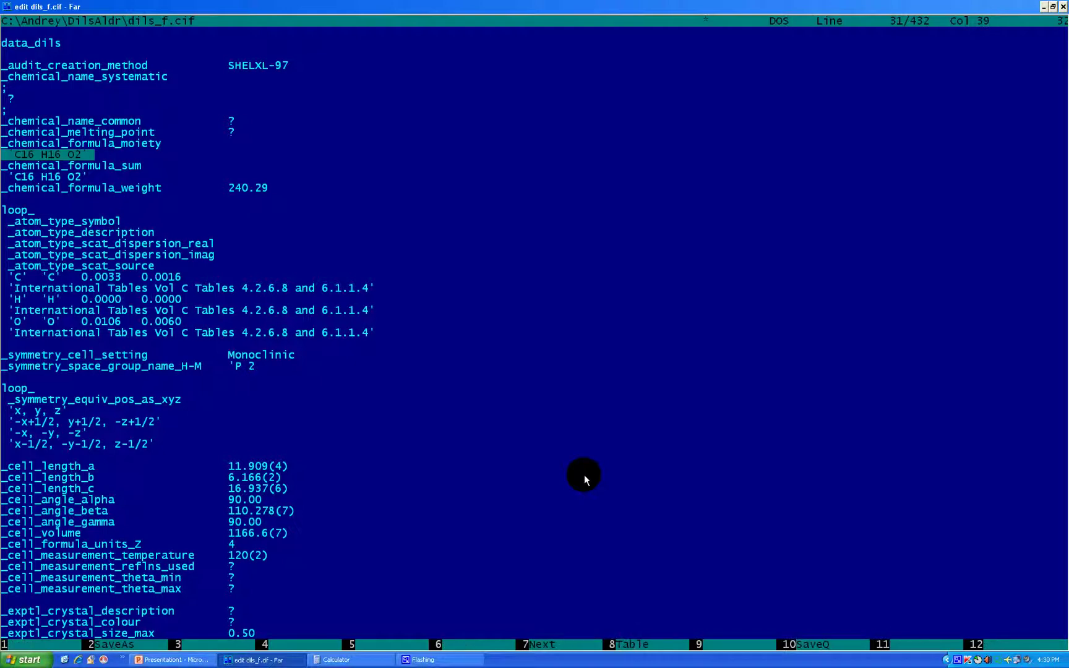
pyautogui.write('(1)/')
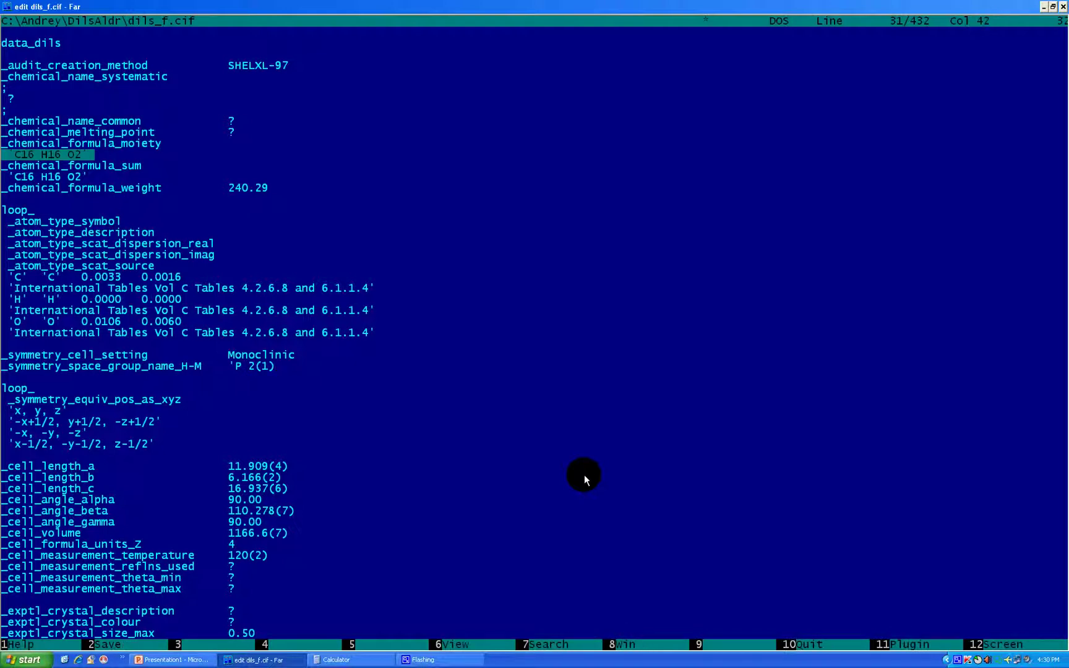
pyautogui.write("n'")
pyautogui.press('Down')
pyautogui.press('Down')
pyautogui.press('Down')
pyautogui.press('Down')
pyautogui.press('Down')
pyautogui.press('Down')
pyautogui.press('Down')
pyautogui.press('Down')
pyautogui.press('Down')
pyautogui.press('Down')
pyautogui.press('Down')
pyautogui.press('Down')
pyautogui.press('Down')
pyautogui.press('Down')
pyautogui.press('Down')
pyautogui.press('Down')
pyautogui.press('Down')
pyautogui.press('Left')
pyautogui.press('Left')
pyautogui.press('Left')
pyautogui.press('Left')
pyautogui.press('Left')
pyautogui.press('Left')
pyautogui.press('Left')
pyautogui.press('Left')
pyautogui.press('Left')
pyautogui.press('Left')
pyautogui.press('Left')
pyautogui.press('Left')
pyautogui.press('Down')
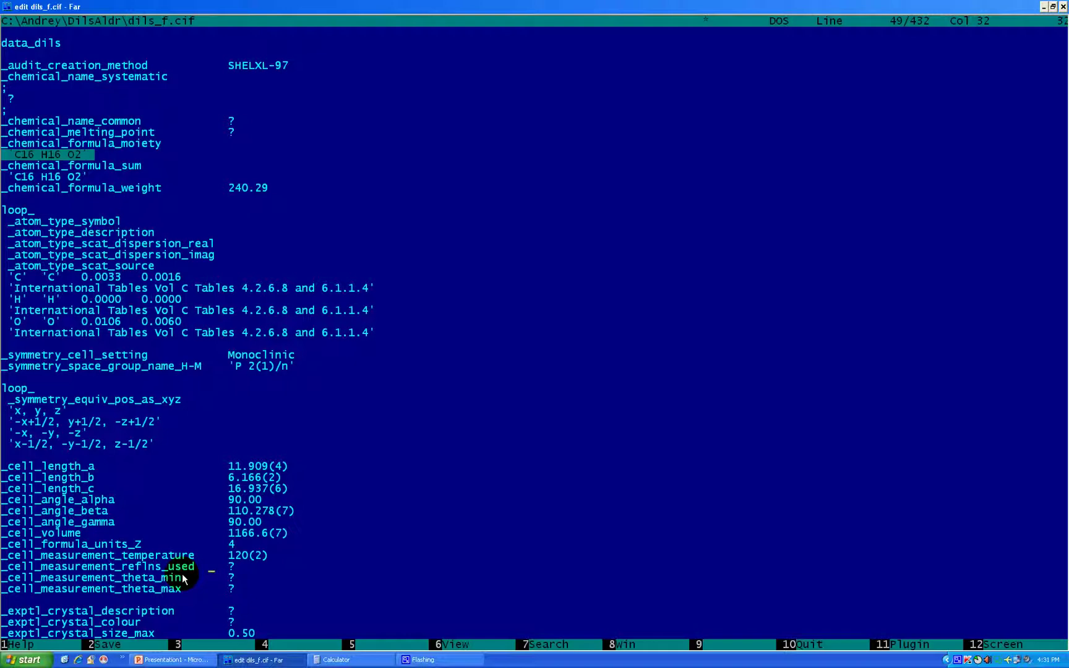
# Save and close dils_f.cif, then move the left panel up to the Andrey folder
pyautogui.press('Escape')
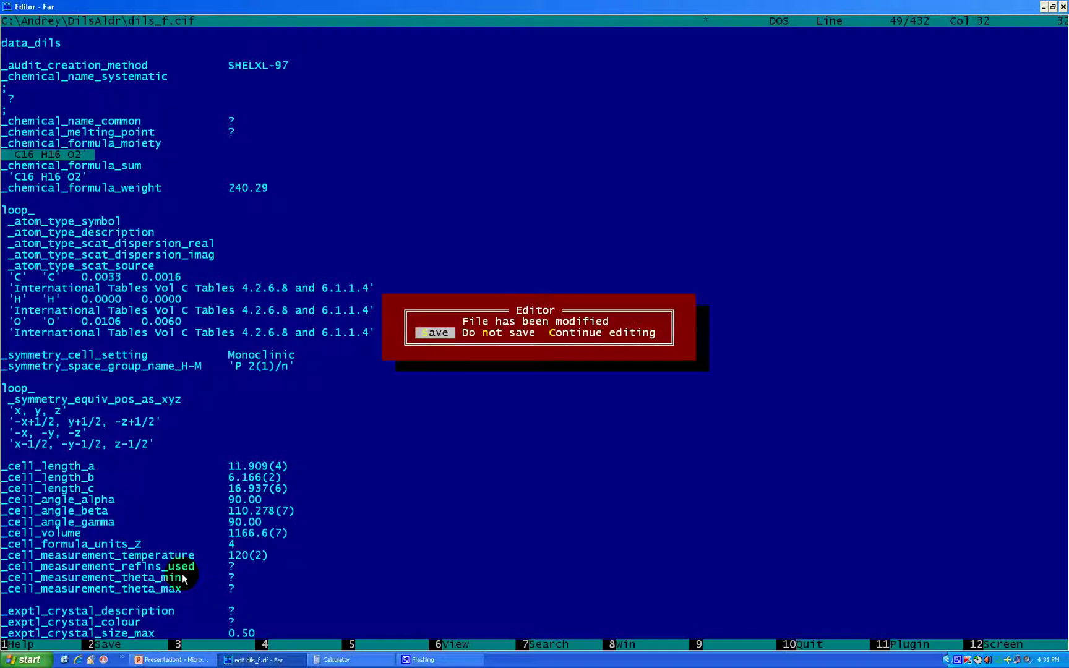
pyautogui.press('Return')
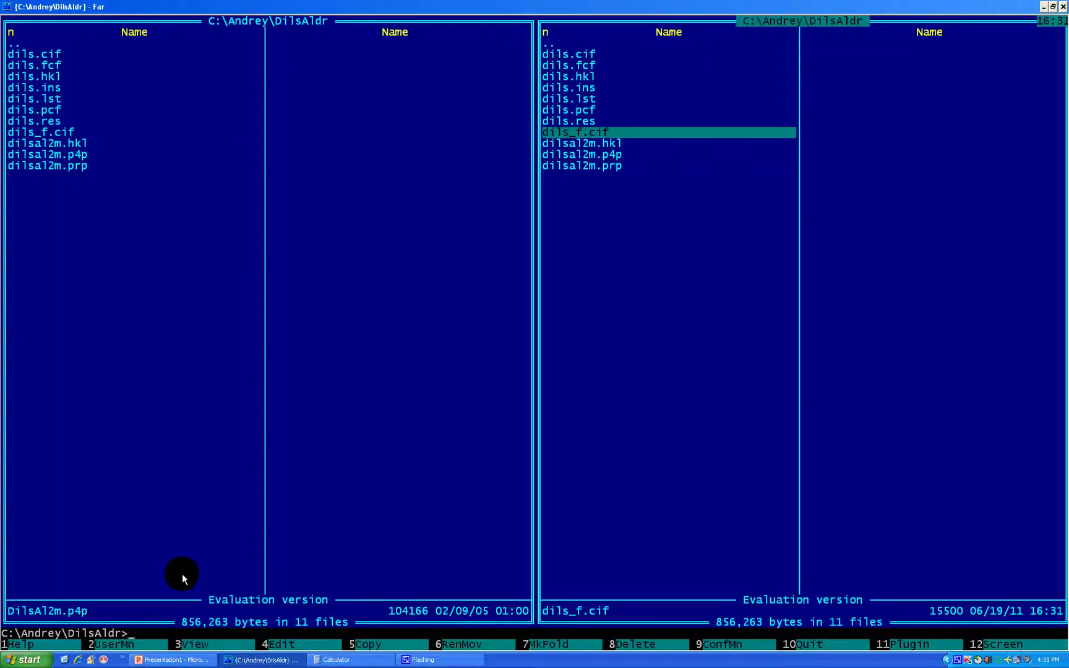
pyautogui.press('Tab')
pyautogui.press('Home')
pyautogui.press('Return')
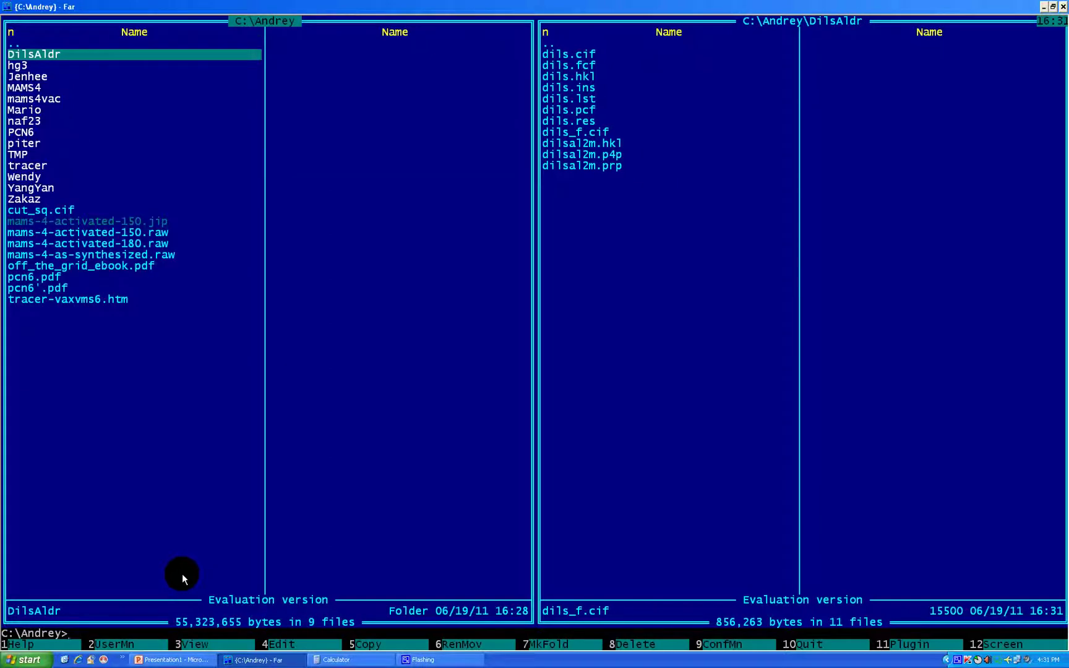
# Show drive Y:'s dils folder in the left panel and select the dils_0m._ls log
pyautogui.hotkey('alt', 'F1')
pyautogui.press('Down')
pyautogui.press('Down')
pyautogui.press('Down')
pyautogui.press('Down')
pyautogui.press('Down')
pyautogui.press('Down')
pyautogui.press('Down')
pyautogui.press('Down')
pyautogui.press('Escape')
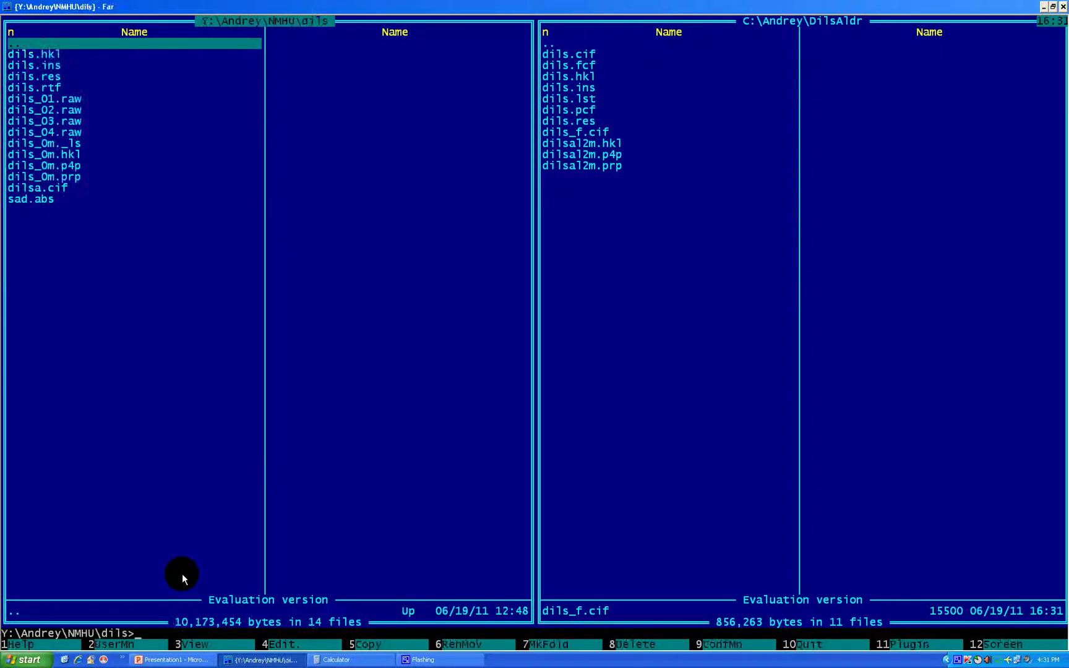
pyautogui.press('Down')
pyautogui.press('Down')
pyautogui.press('Down')
pyautogui.press('Down')
pyautogui.press('Down')
pyautogui.press('Down')
pyautogui.press('Down')
pyautogui.press('Down')
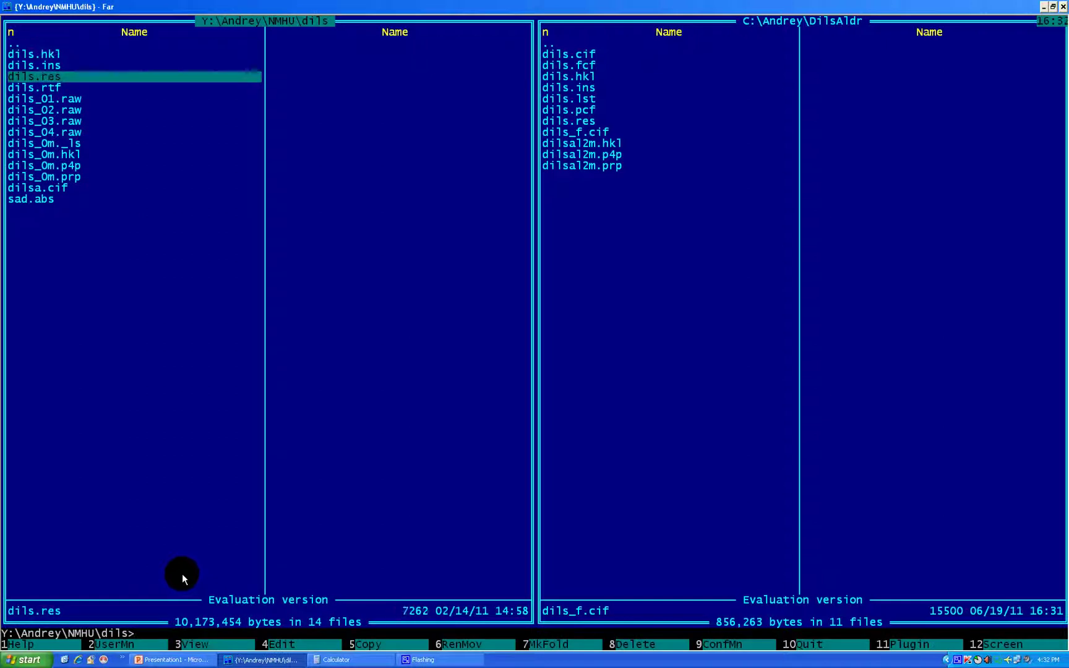
pyautogui.press('Down')
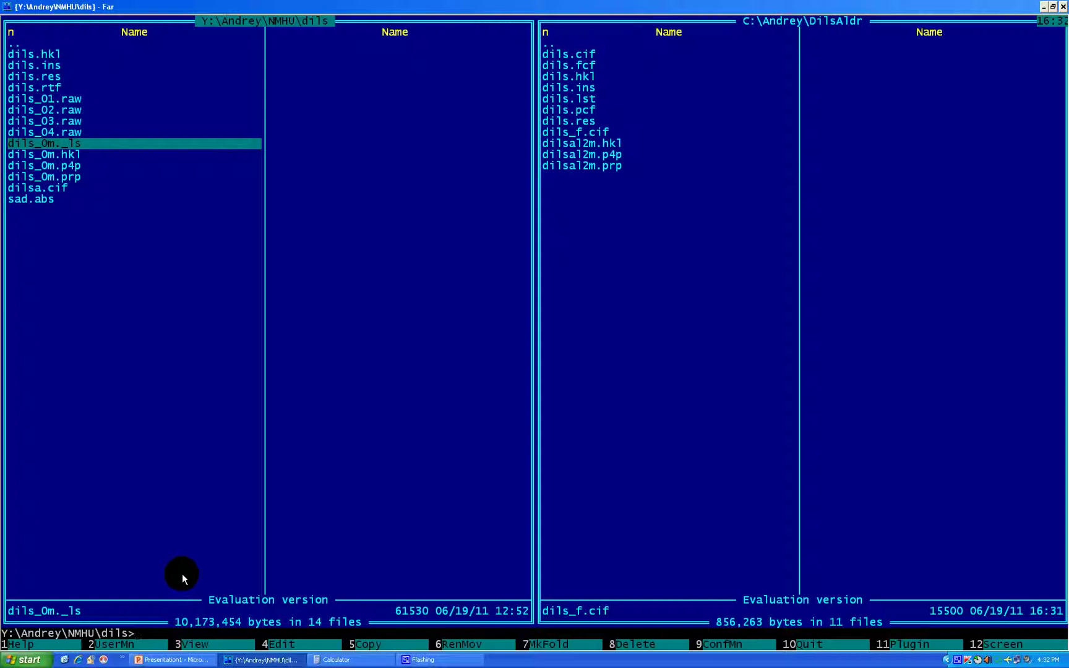
# Open the dils_0m._ls refinement log and page through to its end
pyautogui.press('F4')
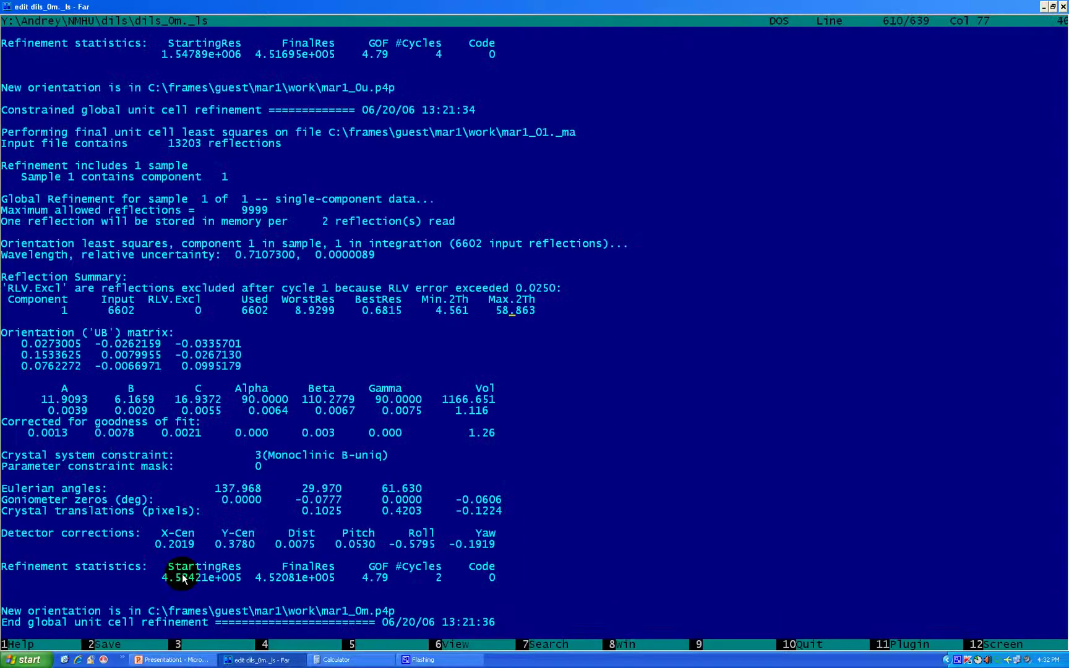
pyautogui.press('pagedown')
pyautogui.press('pageup')
pyautogui.press('pagedown')
pyautogui.press('pageup')
pyautogui.press('pageup')
pyautogui.press('pageup')
pyautogui.press('pageup')
pyautogui.press('pageup')
pyautogui.press('pageup')
pyautogui.press('pageup')
pyautogui.press('pageup')
pyautogui.press('pageup')
pyautogui.press('pageup')
pyautogui.press('pageup')
pyautogui.press('pageup')
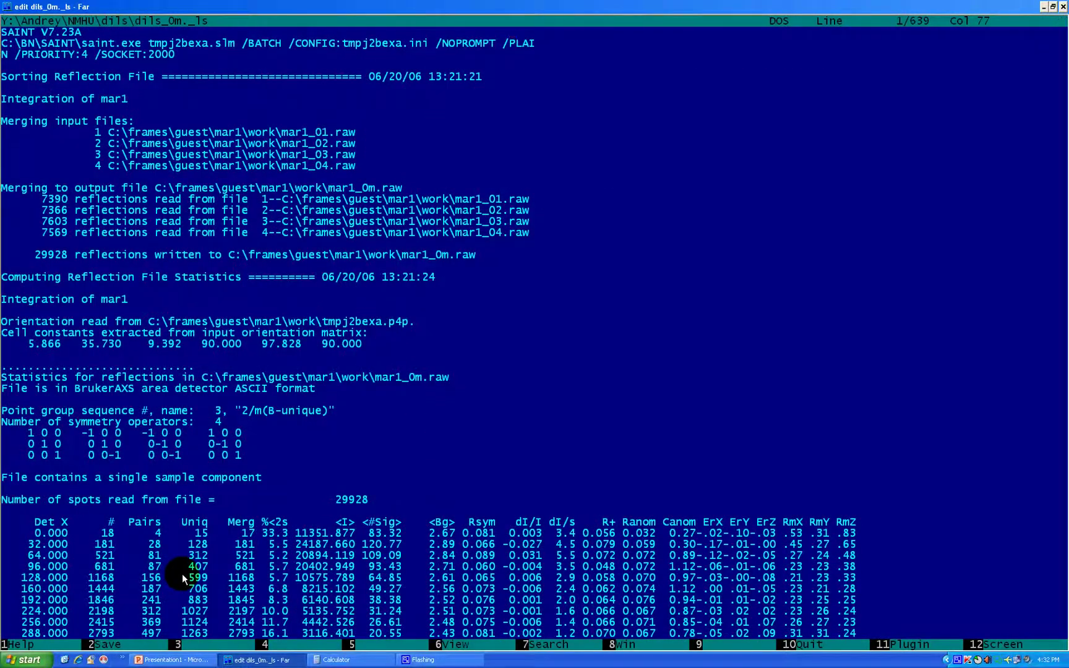
pyautogui.press('pagedown')
pyautogui.press('pagedown')
pyautogui.press('pagedown')
pyautogui.press('pagedown')
pyautogui.press('pagedown')
pyautogui.press('pagedown')
pyautogui.press('pagedown')
pyautogui.press('pagedown')
pyautogui.press('pagedown')
pyautogui.press('pagedown')
pyautogui.press('pagedown')
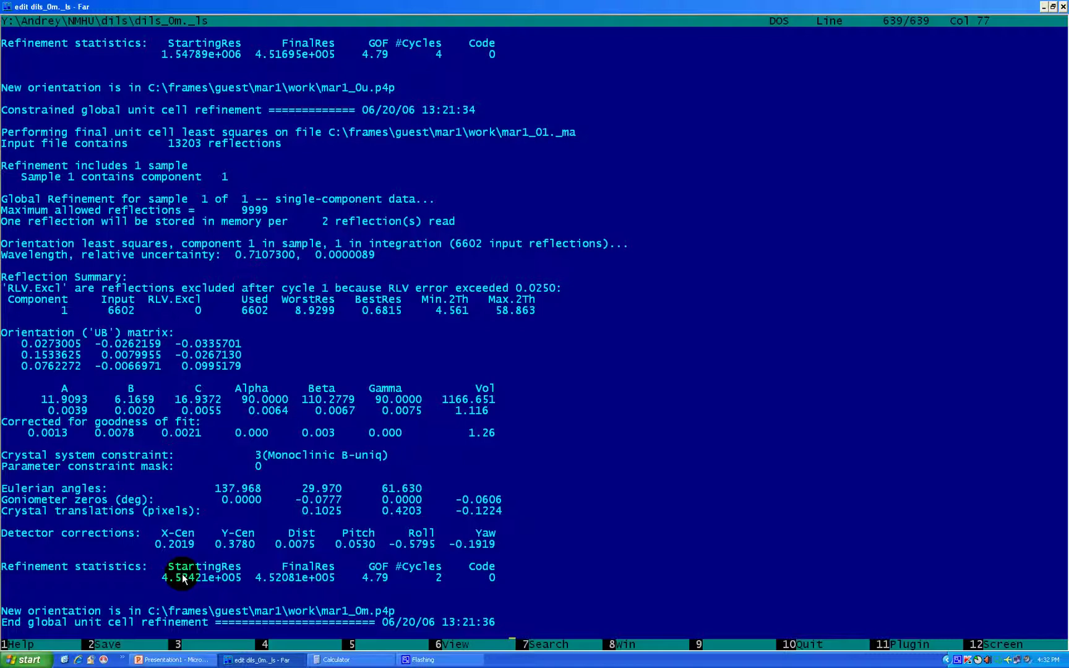
# Copy the 6602 used-reflections count from the reflection summary and close the log
pyautogui.press('Up')
pyautogui.press('Up')
pyautogui.press('Up')
pyautogui.press('Up')
pyautogui.press('Up')
pyautogui.press('Up')
pyautogui.press('Up')
pyautogui.press('Up')
pyautogui.press('Up')
pyautogui.press('Up')
pyautogui.press('Up')
pyautogui.press('Up')
pyautogui.press('Up')
pyautogui.press('Up')
pyautogui.press('Up')
pyautogui.press('Left')
pyautogui.press('Left')
pyautogui.press('Left')
pyautogui.press('Left')
pyautogui.press('Left')
pyautogui.press('Left')
pyautogui.press('Left')
pyautogui.press('Left')
pyautogui.press('Left')
pyautogui.press('Left')
pyautogui.press('Left')
pyautogui.press('Left')
pyautogui.press('Left')
pyautogui.press('Left')
pyautogui.press('Left')
pyautogui.press('Left')
pyautogui.press('Left')
pyautogui.press('Left')
pyautogui.press('Left')
pyautogui.press('Left')
pyautogui.press('Down')
pyautogui.press('Down')
pyautogui.press('Up')
pyautogui.press('Up')
pyautogui.press('Up')
pyautogui.press('Up')
pyautogui.press('Up')
pyautogui.press('Up')
pyautogui.press('Up')
pyautogui.press('Up')
pyautogui.press('Up')
pyautogui.press('Left')
pyautogui.press('Right')
pyautogui.press('Right')
pyautogui.press('Right')
pyautogui.press('Right')
pyautogui.press('Right')
pyautogui.press('Right')
pyautogui.press('Right')
pyautogui.press('Right')
pyautogui.press('Right')
pyautogui.press('Right')
pyautogui.press('Right')
pyautogui.press('Right')
pyautogui.press('Right')
pyautogui.press('Right')
pyautogui.press('Right')
pyautogui.press('Right')
pyautogui.press('Right')
pyautogui.press('Right')
pyautogui.press('Right')
pyautogui.press('Right')
pyautogui.press('Right')
pyautogui.press('Right')
pyautogui.press('Right')
pyautogui.press('Right')
pyautogui.press('Right')
pyautogui.press('Right')
pyautogui.press('Right')
pyautogui.press('Right')
pyautogui.press('Right')
pyautogui.press('Right')
pyautogui.press('Right')
pyautogui.press('Right')
pyautogui.press('Right')
pyautogui.press('Right')
pyautogui.press('Right')
pyautogui.press('Right')
pyautogui.press('Right')
pyautogui.press('Right')
pyautogui.press('Right')
pyautogui.press('Right')
pyautogui.press('Right')
pyautogui.press('Right')
pyautogui.press('Right')
pyautogui.press('Right')
pyautogui.press('Left')
pyautogui.press('Left')
pyautogui.press('Up')
pyautogui.press('Down')
pyautogui.press('Right')
pyautogui.press('Right')
pyautogui.press('Right')
pyautogui.press('Right')
pyautogui.press('Right')
pyautogui.press('Left')
pyautogui.press('Left')
pyautogui.press('Left')
pyautogui.press('Left')
pyautogui.press('Left')
pyautogui.press('Left')
pyautogui.press('Left')
pyautogui.press('Left')
pyautogui.press('Left')
pyautogui.press('Left')
pyautogui.press('Left')
pyautogui.press('Left')
pyautogui.press('Left')
pyautogui.press('Left')
pyautogui.press('Left')
pyautogui.press('Left')
pyautogui.press('Left')
pyautogui.press('Left')
pyautogui.press('Left')
pyautogui.press('Left')
pyautogui.press('Left')
pyautogui.press('Left')
pyautogui.press('Left')
pyautogui.press('Left')
pyautogui.press('Left')
pyautogui.press('Left')
pyautogui.hotkey('shift', 'Right')
pyautogui.hotkey('shift', 'Right')
pyautogui.hotkey('shift', 'Right')
pyautogui.hotkey('shift', 'Right')
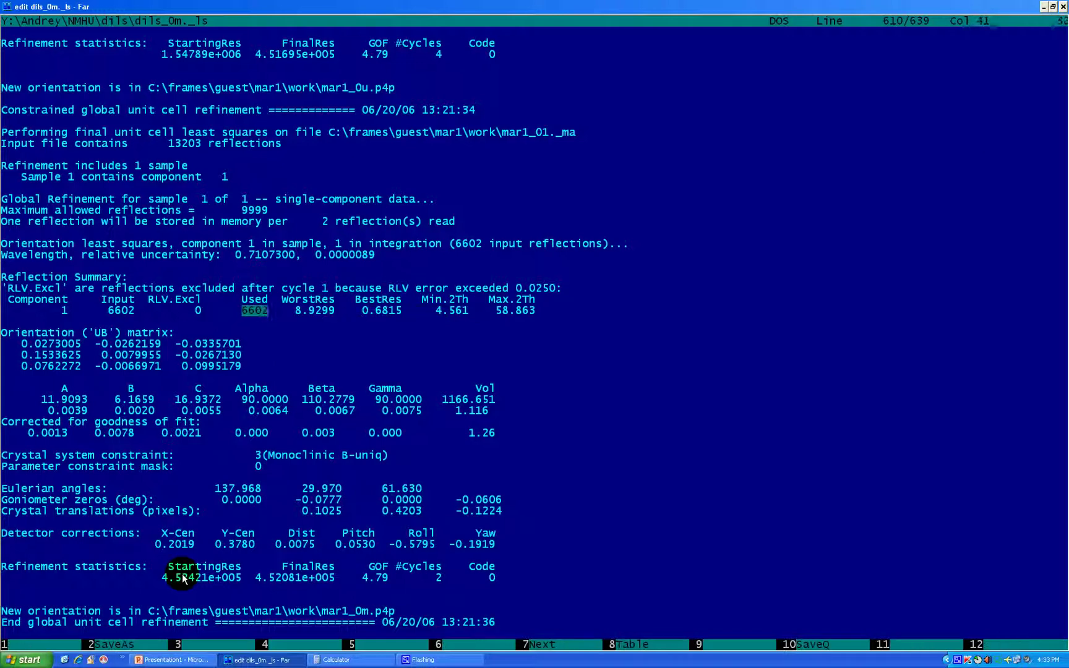
pyautogui.press('ctrl')
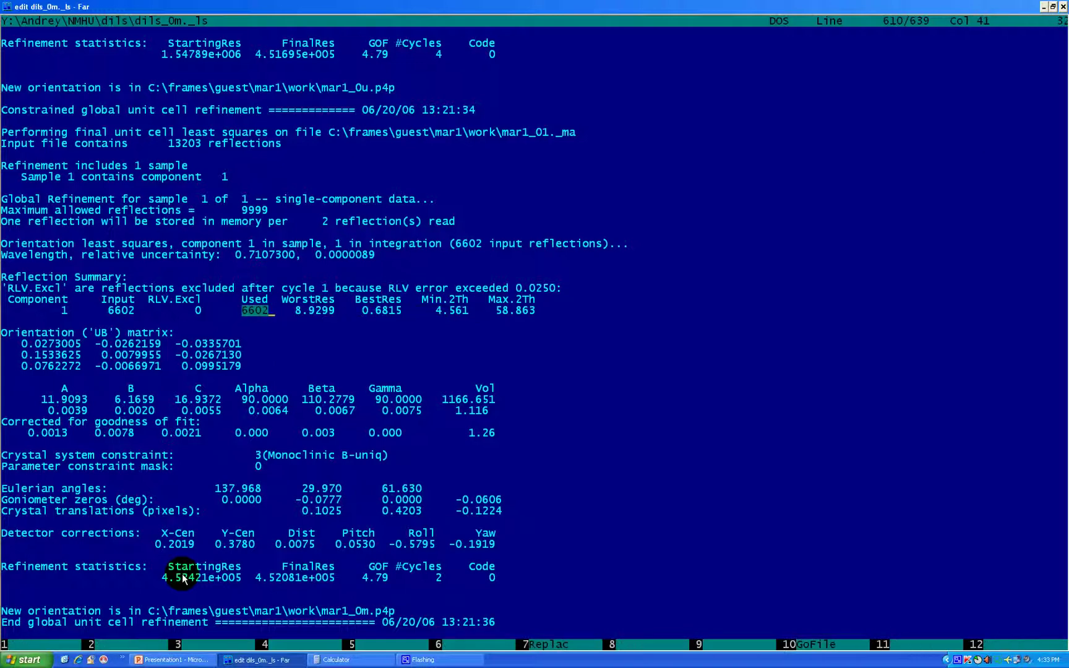
pyautogui.hotkey('ctrl', 'F10')
# Paste 6602 as _cell_measurement_reflns_used in dils_f.cif, save it, and reopen the dils_0m._ls log
pyautogui.press('Tab')
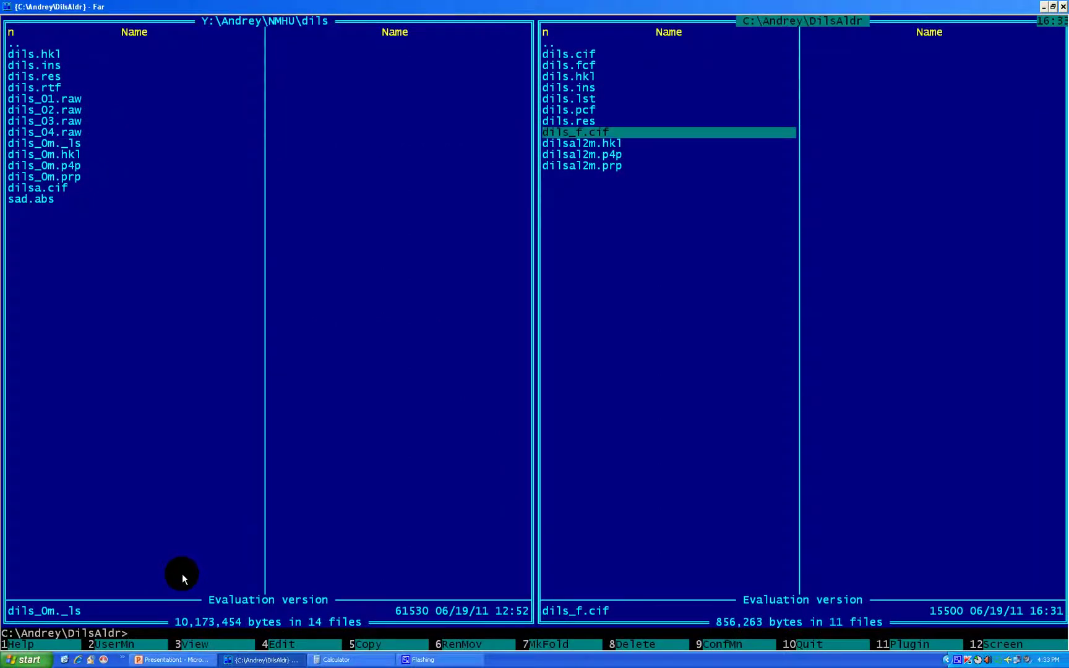
pyautogui.press('F4')
pyautogui.press('Right')
pyautogui.press('Right')
pyautogui.press('Delete')
pyautogui.press('ctrl')
pyautogui.hotkey('ctrl', 'v')
pyautogui.press('F10')
pyautogui.press('Return')
pyautogui.press('Tab')
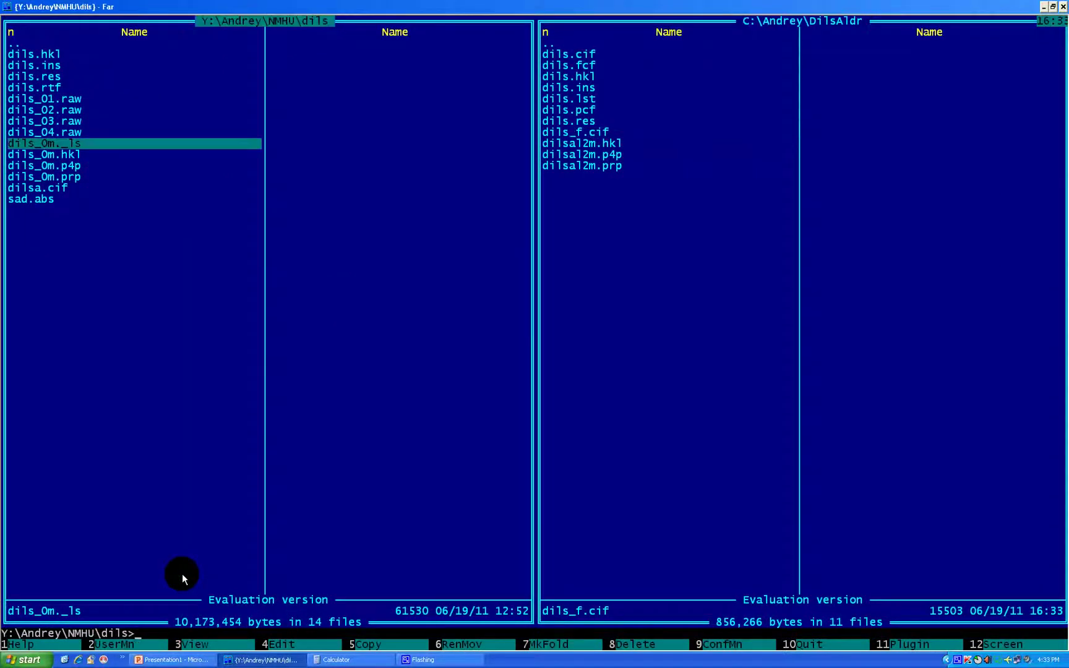
pyautogui.press('F4')
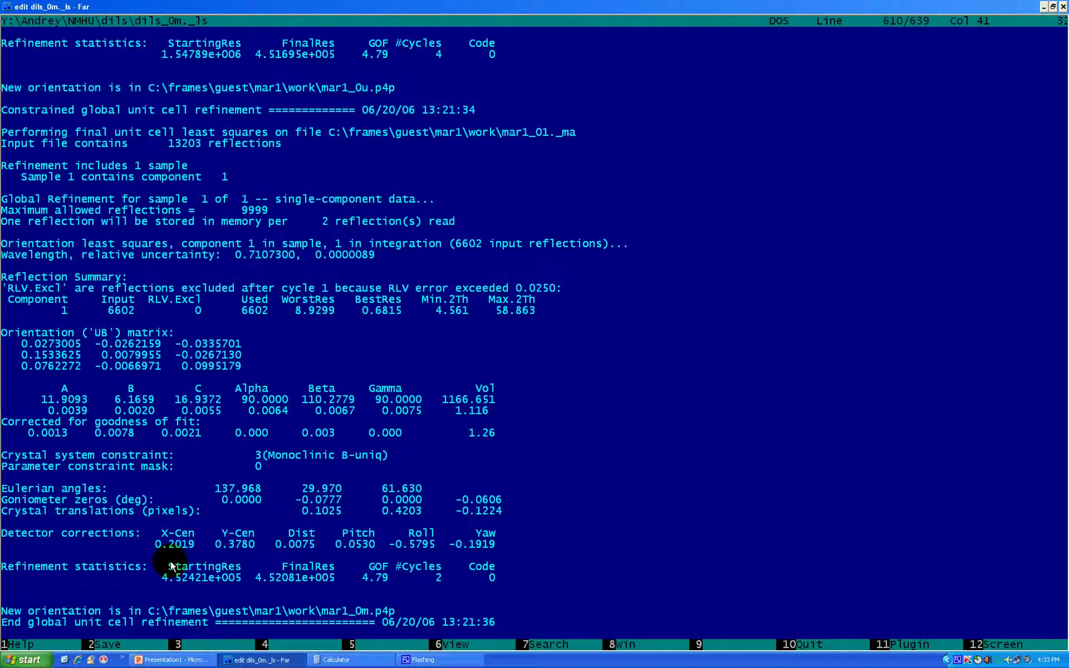
# Halve the 4.56 minimum 2θ in Calculator to get 2.28
pyautogui.click(325, 662)
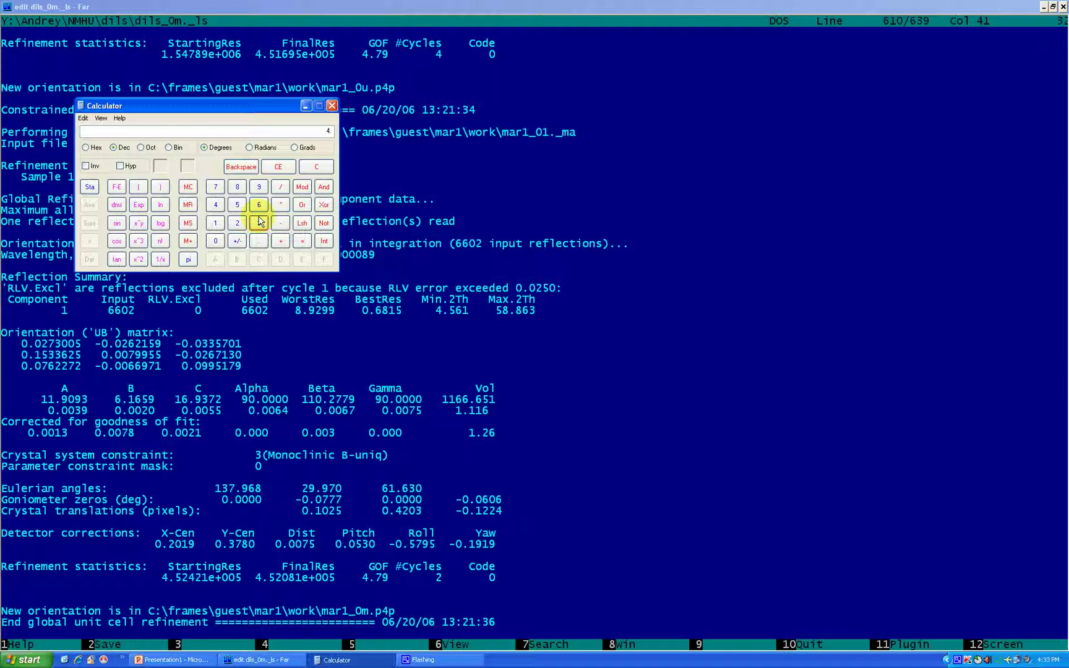
pyautogui.write('.56')
pyautogui.write('8')
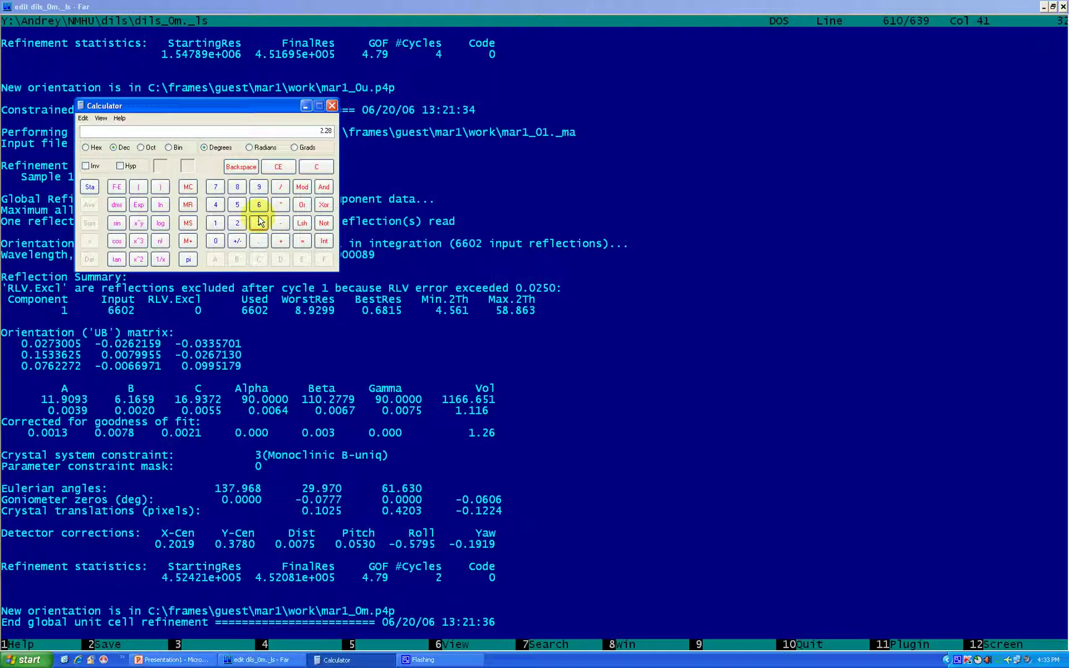
pyautogui.click(307, 106)
# Replace the theta_min '?' in dils_f.cif with 2.28 and save the file
pyautogui.press('Escape')
pyautogui.press('Tab')
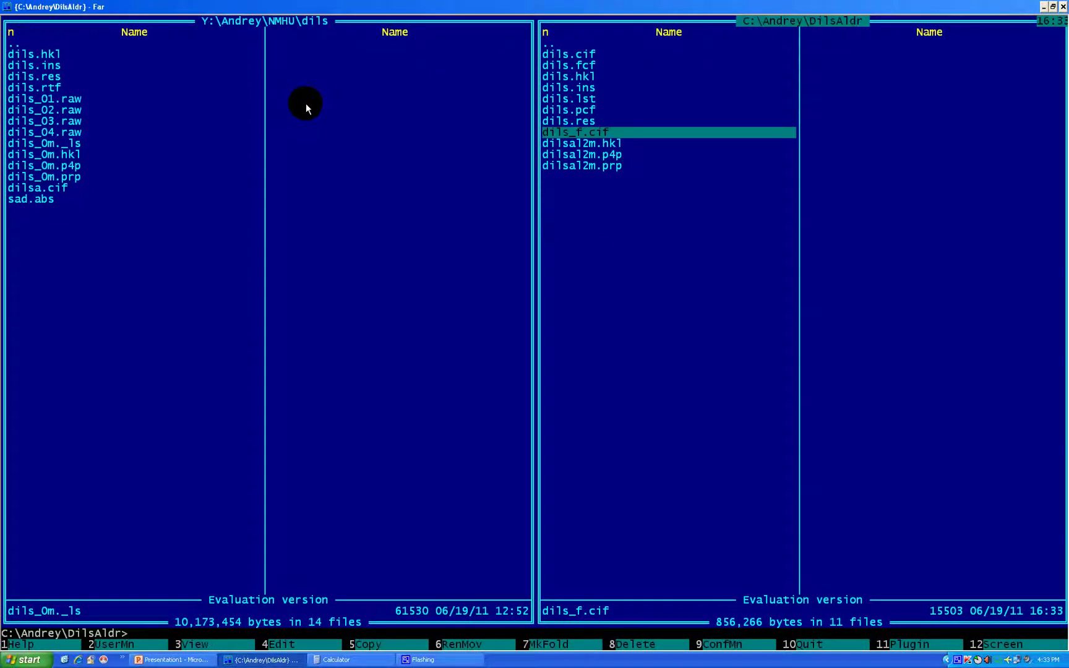
pyautogui.press('F4')
pyautogui.press('Down')
pyautogui.press('End')
pyautogui.press('BackSpace')
pyautogui.write('2.28')
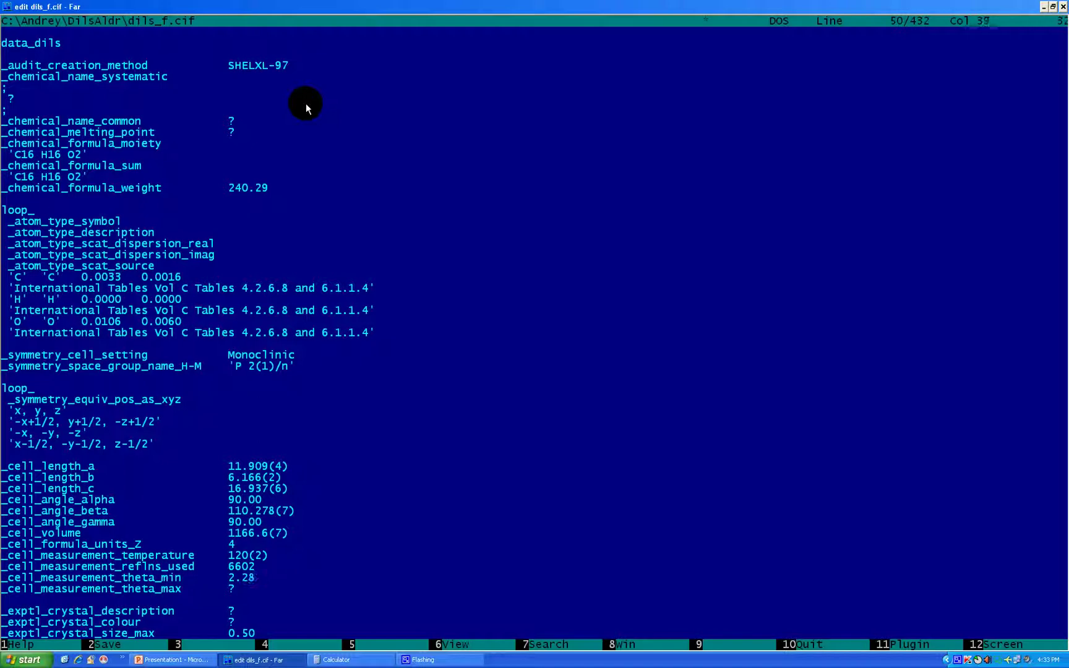
pyautogui.press('Escape')
pyautogui.press('Return')
# Reopen the dils_Om._ls log and compute 58.86/2 in Calculator
pyautogui.press('Tab')
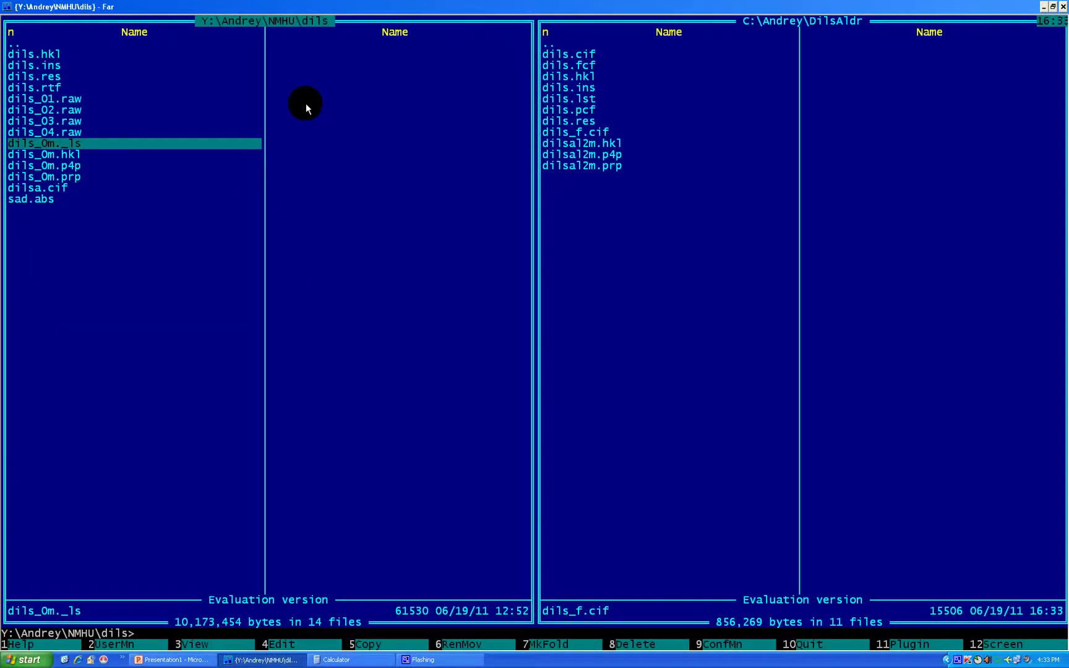
pyautogui.press('F4')
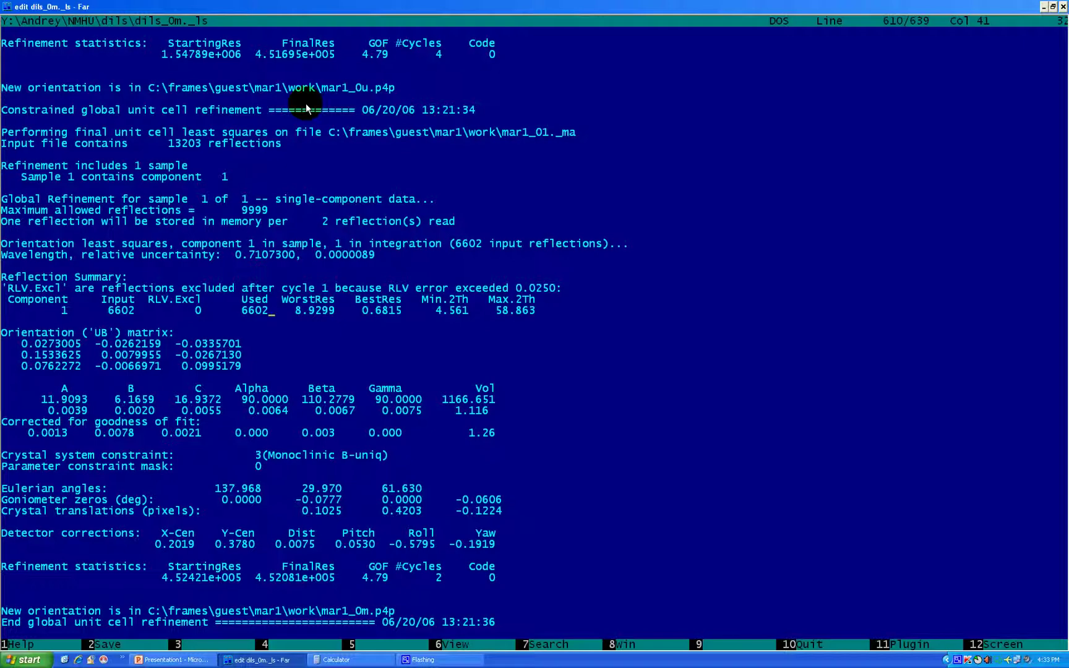
pyautogui.click(457, 660)
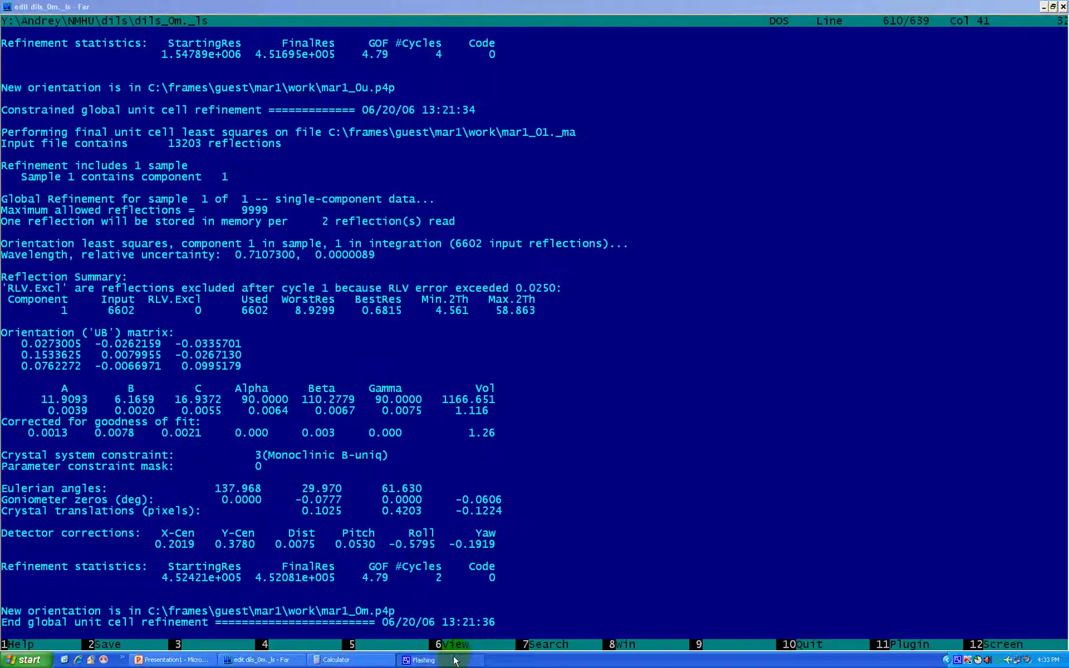
pyautogui.click(337, 660)
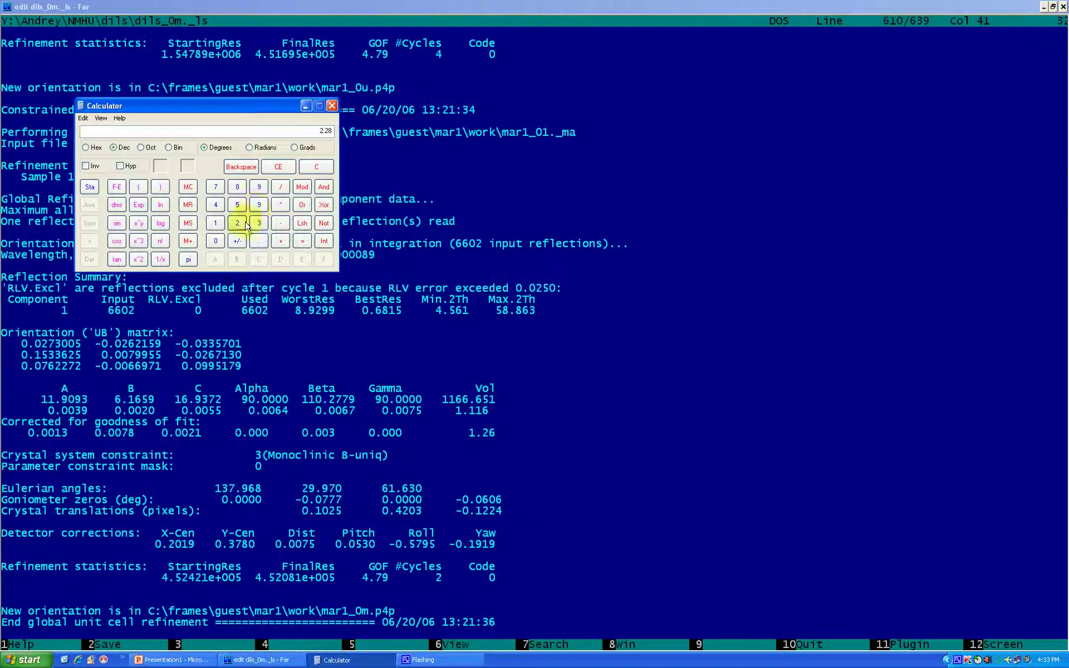
pyautogui.press('Escape')
pyautogui.write('58.86/2')
pyautogui.press('Return')
pyautogui.press('Escape')
pyautogui.click(306, 106)
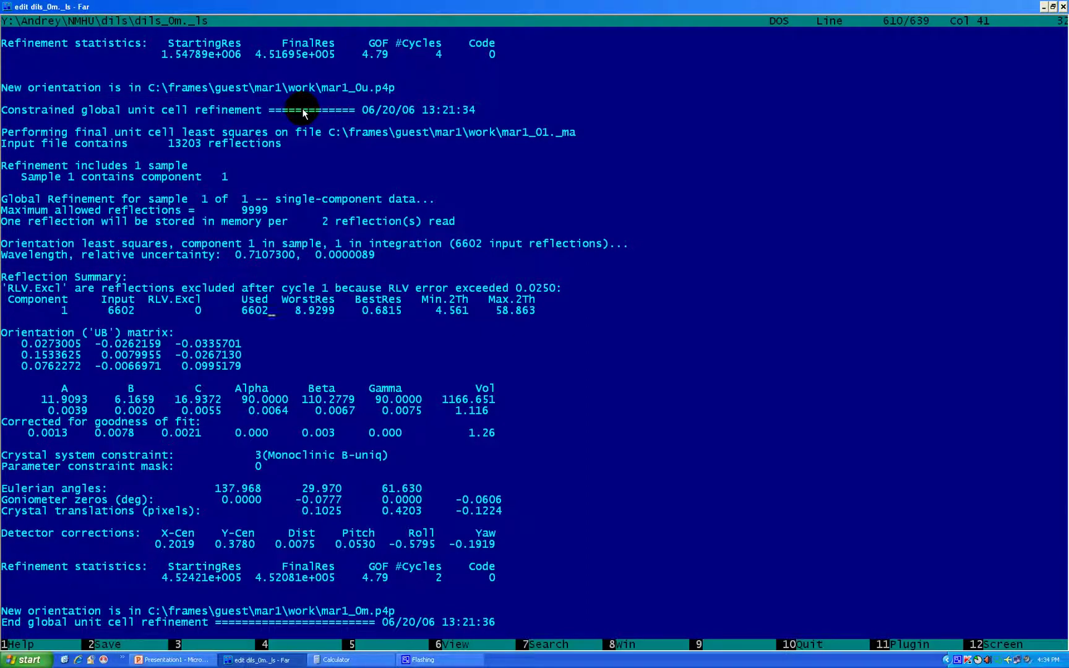
# Replace the theta_max placeholder in dils_f.cif with 29.43
pyautogui.press('Escape')
pyautogui.press('Tab')
pyautogui.press('F4')
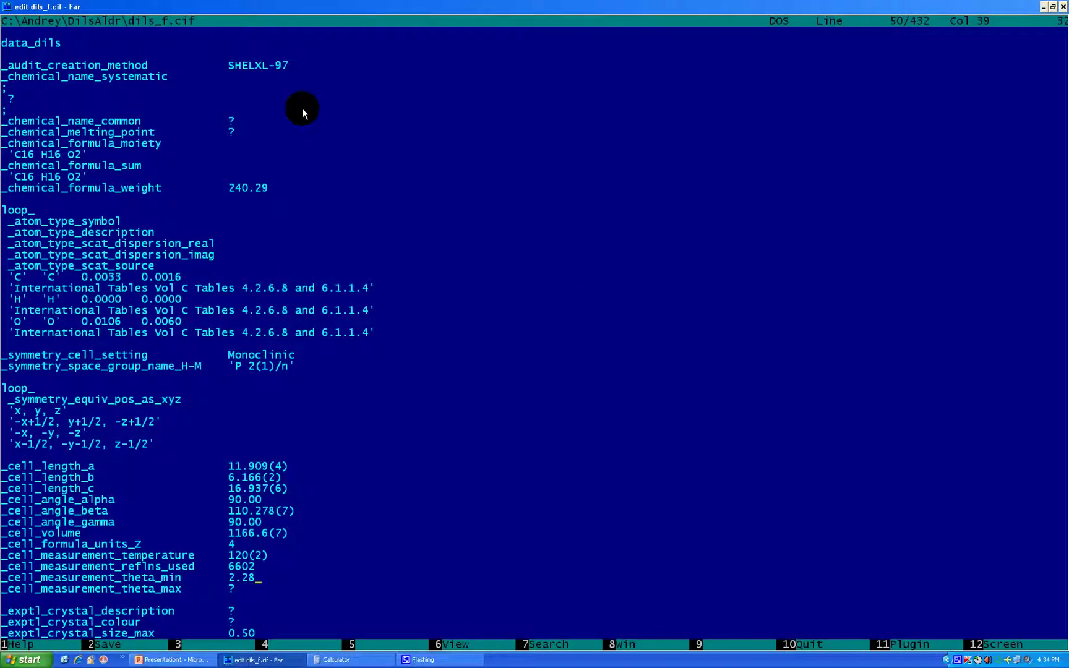
pyautogui.press('BackSpace')
pyautogui.press('BackSpace')
pyautogui.press('BackSpace')
pyautogui.press('BackSpace')
pyautogui.write('29.43')
# Set the crystal description to prism and the crystal colour to colorless
pyautogui.press('Down')
pyautogui.press('Down')
pyautogui.press('Down')
pyautogui.press('Down')
pyautogui.press('Down')
pyautogui.press('Down')
pyautogui.press('Down')
pyautogui.press('Down')
pyautogui.press('Down')
pyautogui.press('Down')
pyautogui.press('Down')
pyautogui.press('Down')
pyautogui.press('Down')
pyautogui.press('Down')
pyautogui.press('Down')
pyautogui.press('Down')
pyautogui.press('Down')
pyautogui.press('Down')
pyautogui.press('Down')
pyautogui.press('Down')
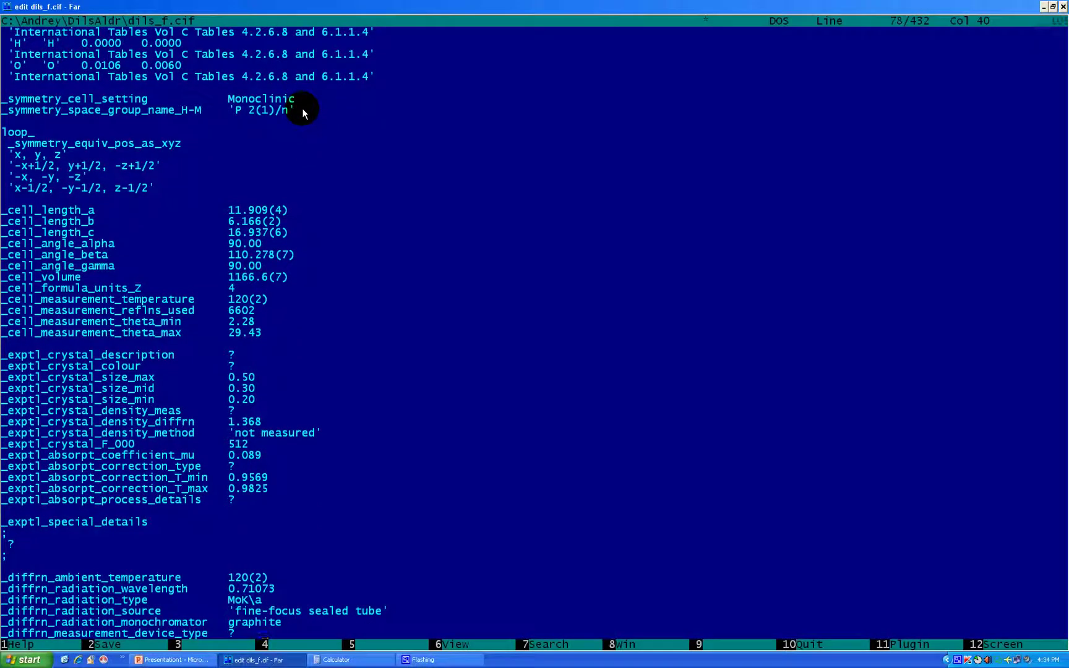
pyautogui.press('Up')
pyautogui.press('Up')
pyautogui.press('Up')
pyautogui.press('Up')
pyautogui.press('Up')
pyautogui.press('Up')
pyautogui.press('Up')
pyautogui.press('Up')
pyautogui.press('Up')
pyautogui.press('Up')
pyautogui.press('Up')
pyautogui.press('Up')
pyautogui.press('Up')
pyautogui.press('Up')
pyautogui.press('Up')
pyautogui.press('Up')
pyautogui.press('Up')
pyautogui.press('Up')
pyautogui.press('Up')
pyautogui.press('Up')
pyautogui.press('Left')
pyautogui.press('Up')
pyautogui.press('Up')
pyautogui.press('Up')
pyautogui.press('Left')
pyautogui.press('Left')
pyautogui.press('BackSpace')
pyautogui.press('BackSpace')
pyautogui.write('prism')
pyautogui.press('Down')
pyautogui.press('Left')
pyautogui.press('Left')
pyautogui.press('Left')
pyautogui.press('BackSpace')
pyautogui.write('colorless')
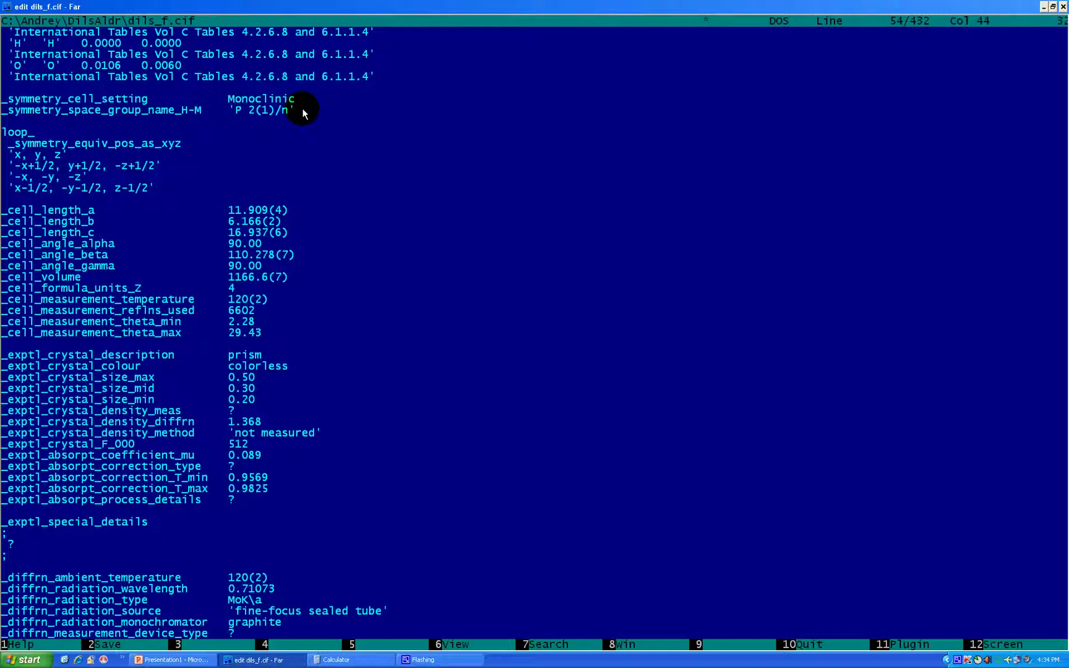
# Copy 'not measured' from the density_method line into the density_meas entry
pyautogui.press('Down')
pyautogui.press('Down')
pyautogui.press('Down')
pyautogui.press('Down')
pyautogui.press('Down')
pyautogui.press('Down')
pyautogui.press('Down')
pyautogui.press('Left')
pyautogui.press('Left')
pyautogui.press('Left')
pyautogui.press('Left')
pyautogui.press('Left')
pyautogui.press('Left')
pyautogui.press('Left')
pyautogui.press('Up')
pyautogui.press('Up')
pyautogui.press('Up')
pyautogui.press('Left')
pyautogui.press('Down')
pyautogui.press('Down')
pyautogui.hotkey('shift', 'Right')
pyautogui.hotkey('shift', 'Right')
pyautogui.hotkey('shift', 'Right')
pyautogui.hotkey('shift', 'Right')
pyautogui.hotkey('shift', 'Right')
pyautogui.hotkey('shift', 'Right')
pyautogui.hotkey('shift', 'Right')
pyautogui.hotkey('shift', 'Right')
pyautogui.hotkey('shift', 'Right')
pyautogui.hotkey('shift', 'Right')
pyautogui.hotkey('shift', 'Right')
pyautogui.hotkey('shift', 'Right')
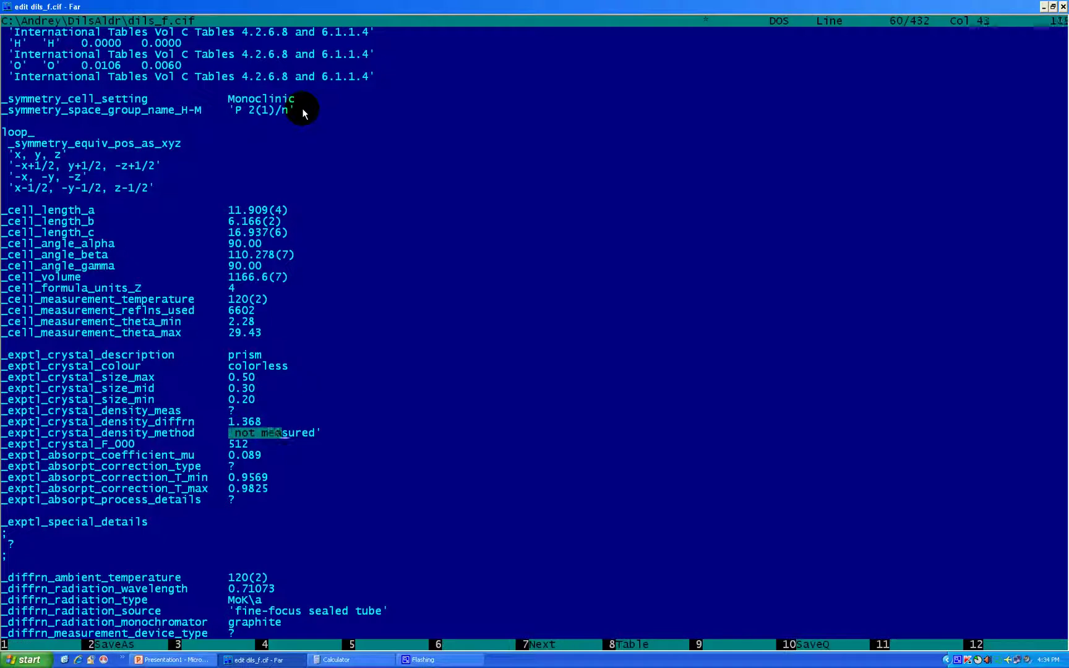
pyautogui.hotkey('shift', 'Right')
pyautogui.press('Up')
pyautogui.press('Up')
pyautogui.press('End')
pyautogui.press('BackSpace')
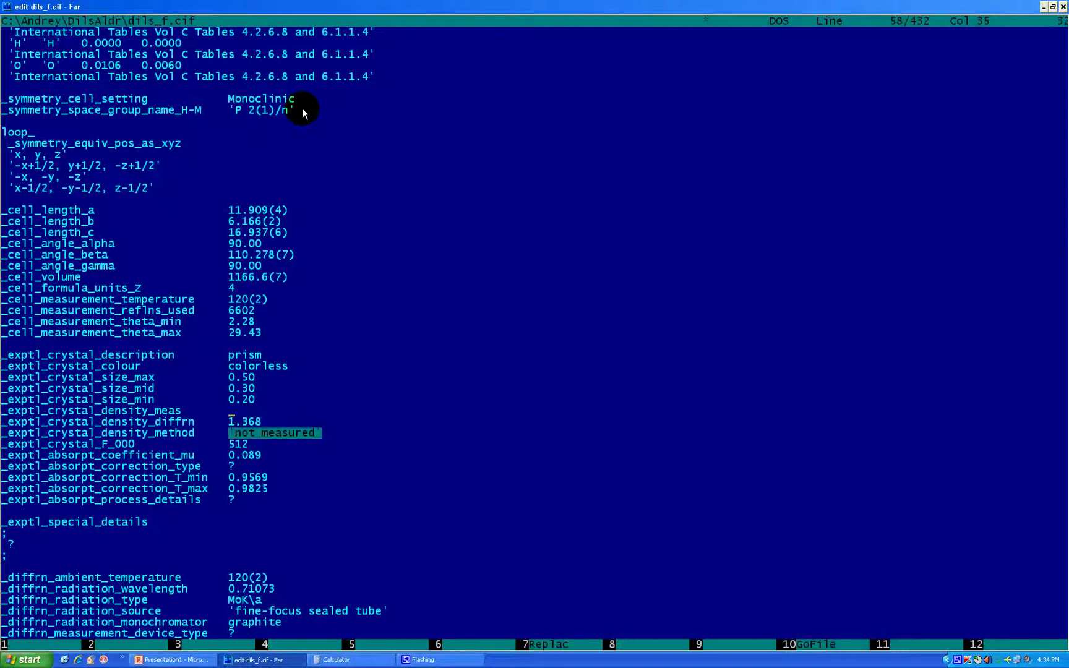
pyautogui.hotkey('ctrl', 'p')
pyautogui.press('Down')
pyautogui.press('Down')
pyautogui.press('Down')
pyautogui.press('Down')
pyautogui.press('Down')
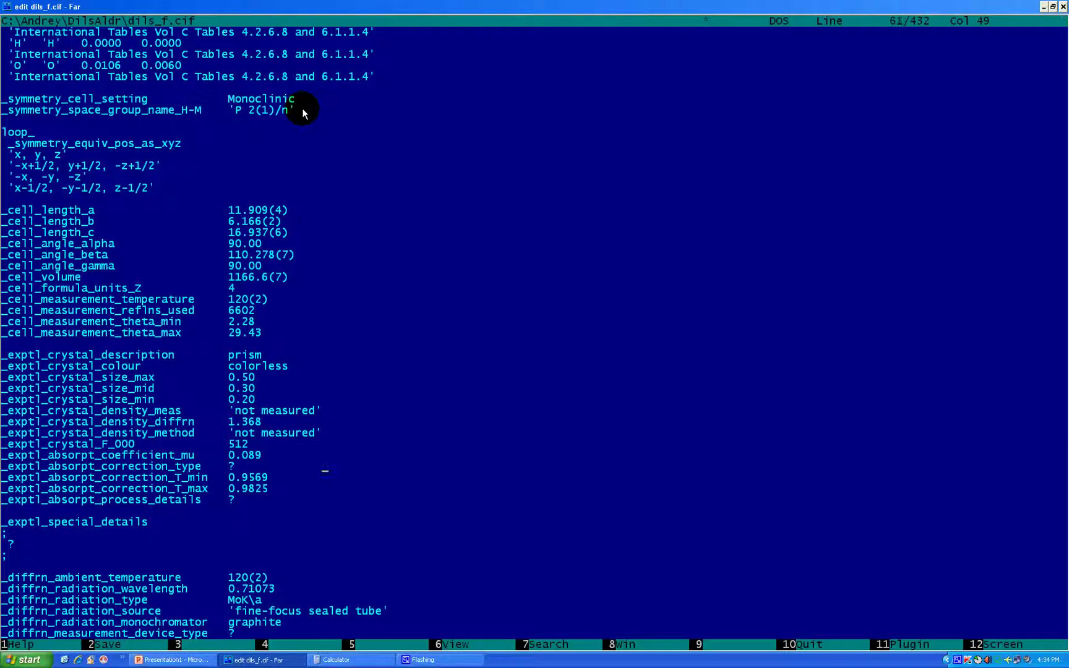
# Set the absorption correction type to 'multi-scan'
pyautogui.press('Left')
pyautogui.press('Left')
pyautogui.press('Left')
pyautogui.press('Left')
pyautogui.press('Left')
pyautogui.press('Left')
pyautogui.press('Left')
pyautogui.press('Left')
pyautogui.press('Left')
pyautogui.press('Left')
pyautogui.press('Left')
pyautogui.press('Left')
pyautogui.press('Left')
pyautogui.press('BackSpace')
pyautogui.write("'multi-scan")
pyautogui.press('Down')
pyautogui.press('Down')
pyautogui.press('Down')
pyautogui.press('Left')
pyautogui.press('Left')
pyautogui.press('Left')
pyautogui.press('Left')
pyautogui.press('Left')
pyautogui.press('Left')
pyautogui.press('Left')
pyautogui.press('Left')
pyautogui.press('Left')
pyautogui.press('Left')
# Save dils_f.cif and switch the other file panel to drive C:
pyautogui.press('Escape')
pyautogui.press('Return')
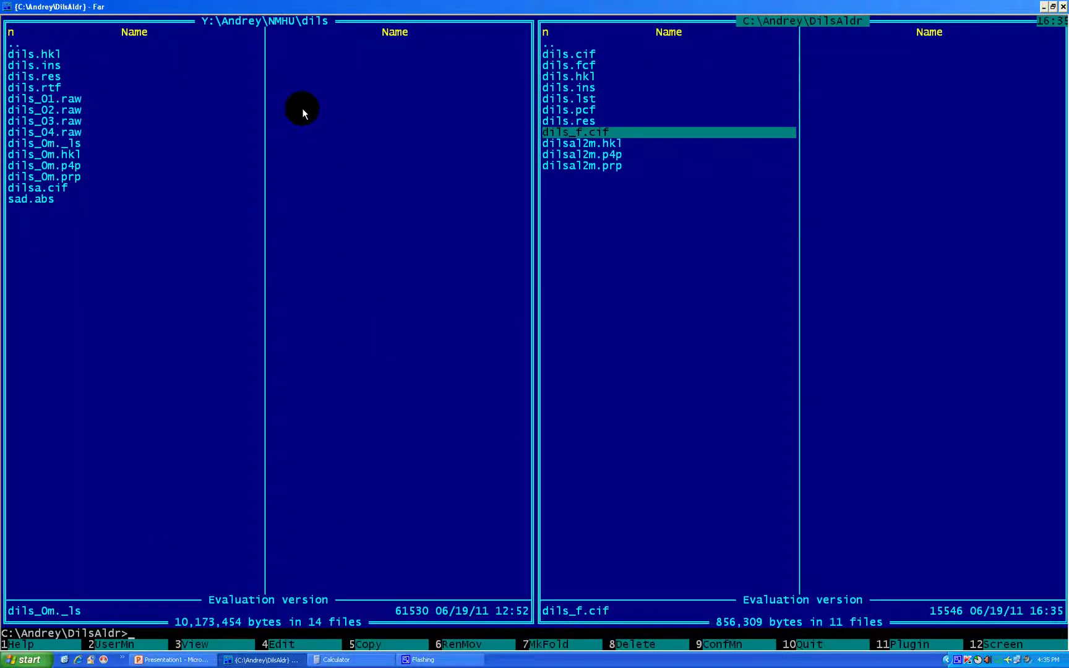
pyautogui.press('Tab')
pyautogui.press('Home')
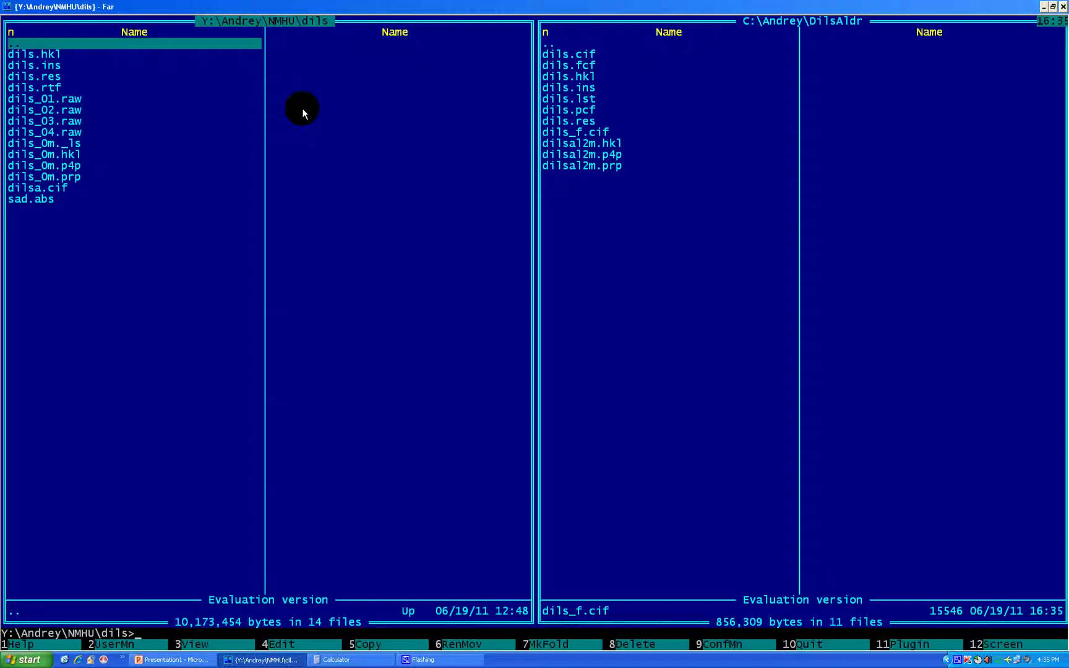
pyautogui.hotkey('alt', 'F1')
pyautogui.press('Up')
pyautogui.press('Up')
pyautogui.press('Up')
pyautogui.press('Up')
pyautogui.press('Up')
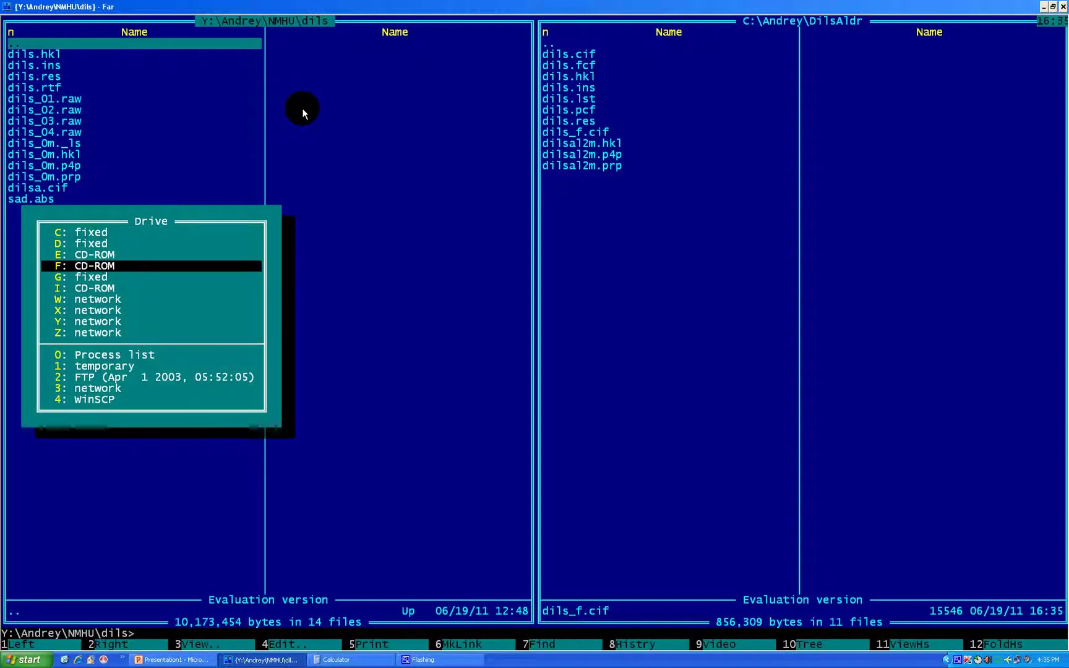
pyautogui.press('Up')
pyautogui.press('Up')
pyautogui.press('Up')
pyautogui.press('Return')
# Navigate into C:\Obraz and highlight smart12.cif
pyautogui.press('Return')
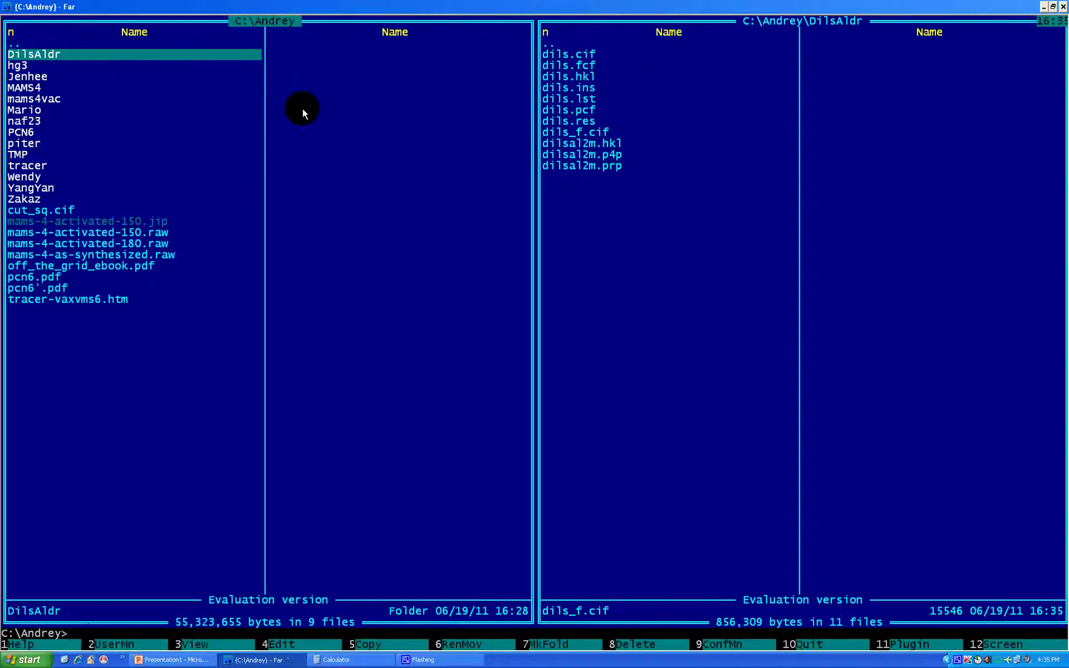
pyautogui.press('Up')
pyautogui.press('Return')
pyautogui.press('Up')
pyautogui.press('Down')
pyautogui.press('Down')
pyautogui.press('Down')
pyautogui.press('Down')
pyautogui.press('Down')
pyautogui.press('Down')
pyautogui.press('Down')
pyautogui.press('Down')
pyautogui.press('Down')
pyautogui.press('Down')
pyautogui.press('Down')
pyautogui.press('Down')
pyautogui.press('Down')
pyautogui.press('Down')
pyautogui.press('Down')
pyautogui.press('Down')
pyautogui.press('Down')
pyautogui.press('Down')
pyautogui.press('Down')
pyautogui.press('Down')
pyautogui.press('Down')
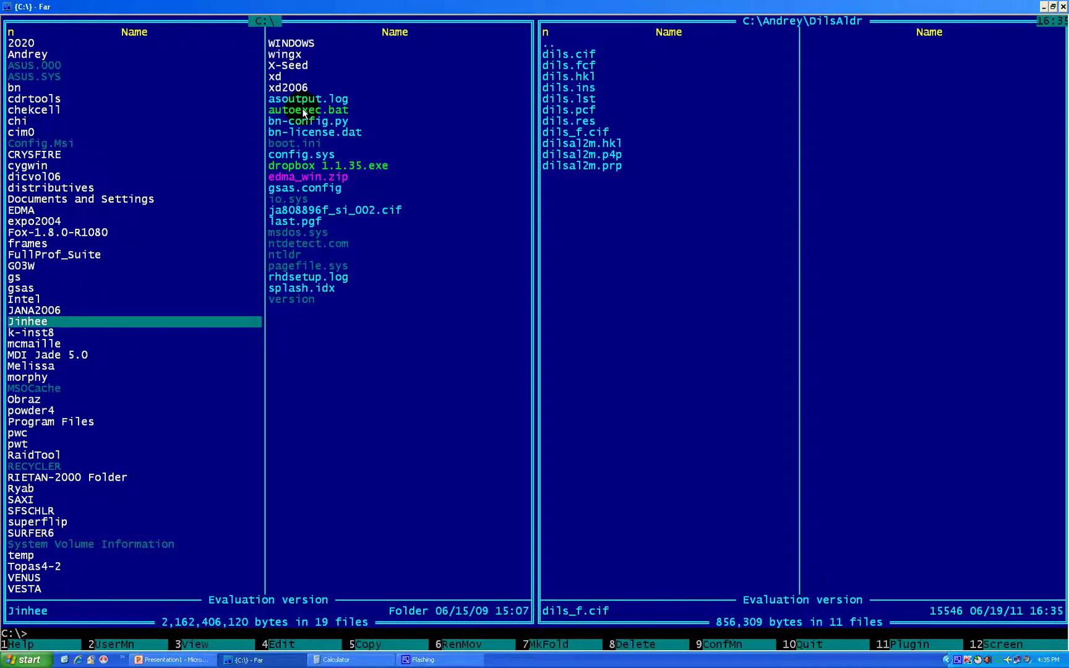
pyautogui.press('Down')
pyautogui.press('Down')
pyautogui.press('Down')
pyautogui.press('Down')
pyautogui.press('Down')
pyautogui.press('Down')
pyautogui.press('Down')
pyautogui.press('Down')
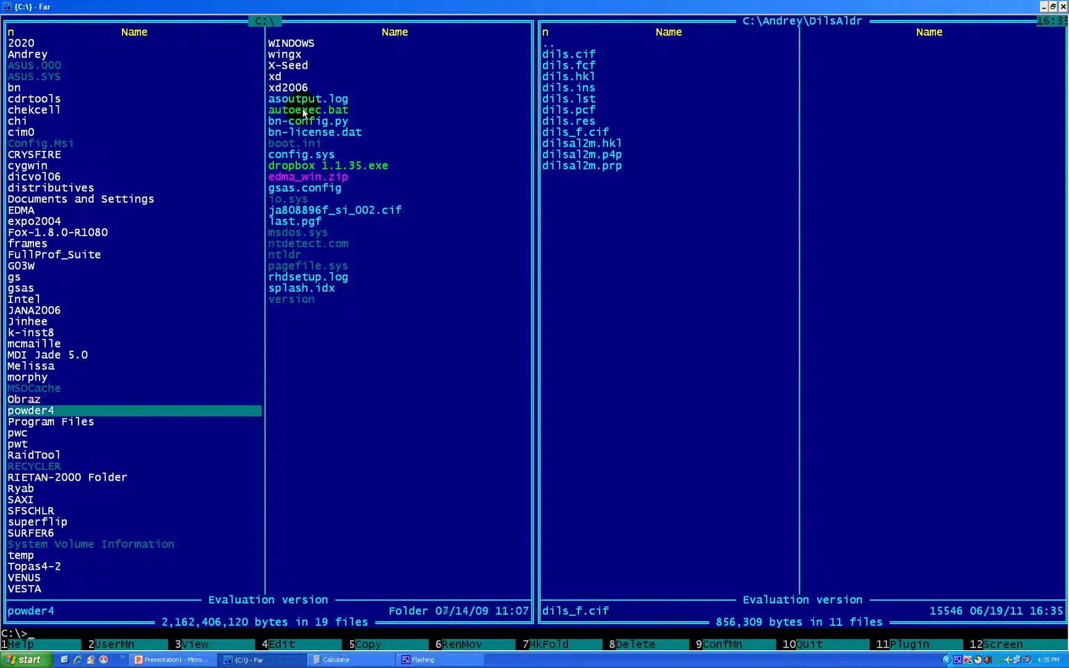
pyautogui.press('Up')
pyautogui.press('Return')
pyautogui.press('Down')
pyautogui.press('Down')
pyautogui.press('Down')
pyautogui.press('Down')
pyautogui.press('Down')
pyautogui.press('Down')
pyautogui.press('Down')
pyautogui.press('Down')
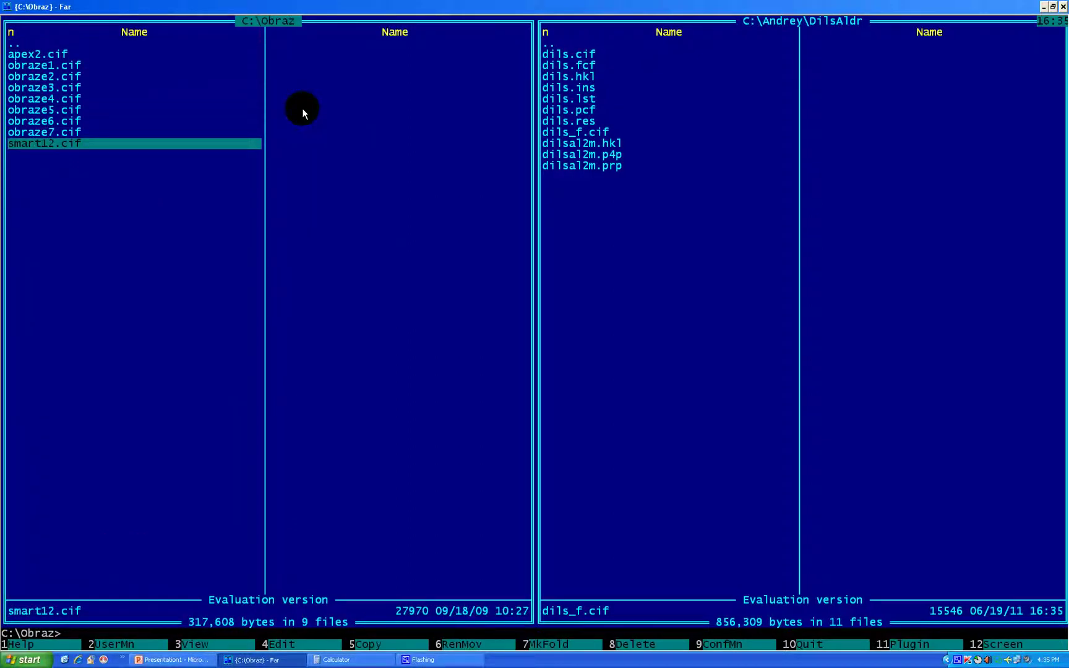
# Copy the 'SADABS (Sheldrick, 2008)' absorption process details from smart12.cif
pyautogui.press('F4')
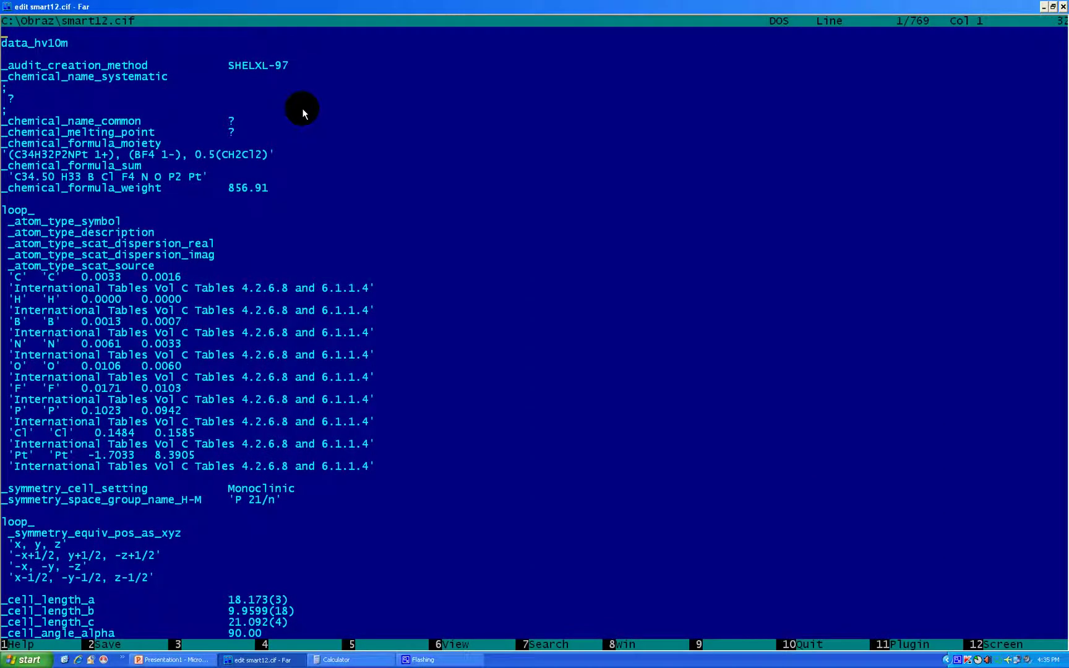
pyautogui.press('pagedown')
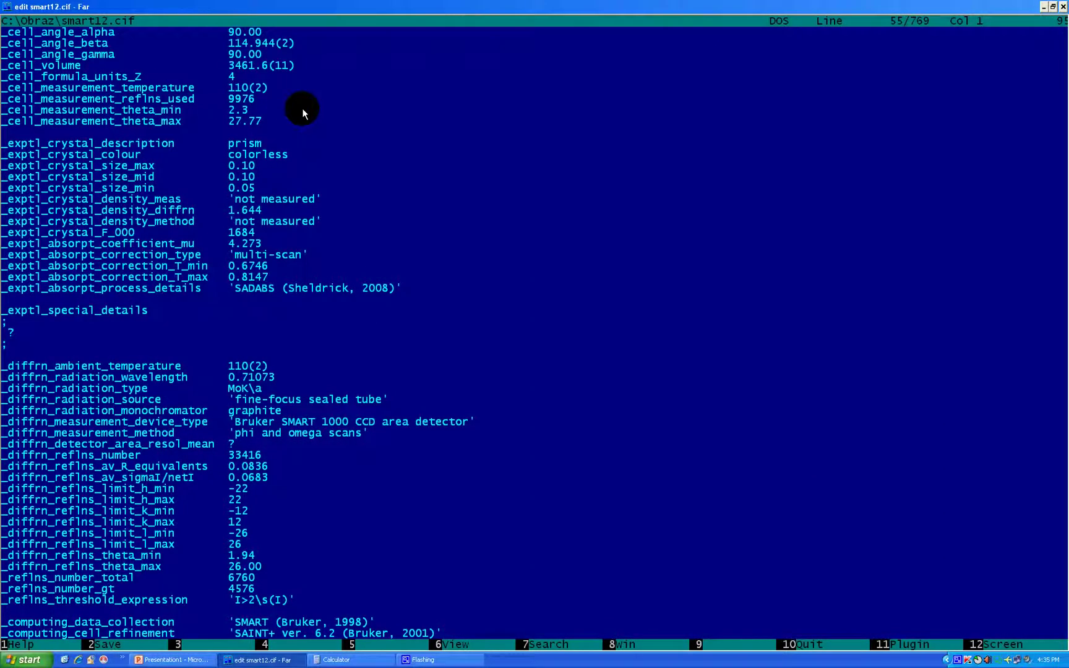
pyautogui.press('pagedown')
pyautogui.press('pageup')
pyautogui.press('Down')
pyautogui.press('Down')
pyautogui.press('Down')
pyautogui.press('Down')
pyautogui.press('Down')
pyautogui.press('Down')
pyautogui.press('Down')
pyautogui.press('Down')
pyautogui.press('Down')
pyautogui.press('Down')
pyautogui.press('Down')
pyautogui.press('Down')
pyautogui.press('Down')
pyautogui.press('Down')
pyautogui.press('Down')
pyautogui.press('Down')
pyautogui.press('Down')
pyautogui.press('Down')
pyautogui.press('Down')
pyautogui.press('Down')
pyautogui.press('Right')
pyautogui.press('Right')
pyautogui.press('Right')
pyautogui.press('Right')
pyautogui.press('Right')
pyautogui.press('Right')
pyautogui.press('Right')
pyautogui.press('Right')
pyautogui.press('Right')
pyautogui.press('Right')
pyautogui.press('Right')
pyautogui.press('Right')
pyautogui.press('Right')
pyautogui.press('Right')
pyautogui.press('Right')
pyautogui.press('Right')
pyautogui.press('Right')
pyautogui.press('Right')
pyautogui.press('Right')
pyautogui.press('Right')
pyautogui.press('Right')
pyautogui.hotkey('shift', 'Right')
pyautogui.hotkey('shift', 'Right')
pyautogui.hotkey('shift', 'Right')
pyautogui.hotkey('shift', 'Right')
pyautogui.hotkey('shift', 'Right')
pyautogui.hotkey('shift', 'Right')
pyautogui.hotkey('shift', 'Right')
pyautogui.hotkey('shift', 'Right')
pyautogui.hotkey('shift', 'Right')
pyautogui.hotkey('shift', 'Right')
pyautogui.hotkey('shift', 'Right')
pyautogui.hotkey('shift', 'Right')
pyautogui.hotkey('shift', 'Right')
pyautogui.hotkey('shift', 'Right')
pyautogui.hotkey('shift', 'Right')
pyautogui.hotkey('shift', 'Right')
pyautogui.hotkey('shift', 'Right')
pyautogui.hotkey('shift', 'Right')
pyautogui.hotkey('shift', 'Right')
pyautogui.hotkey('shift', 'Right')
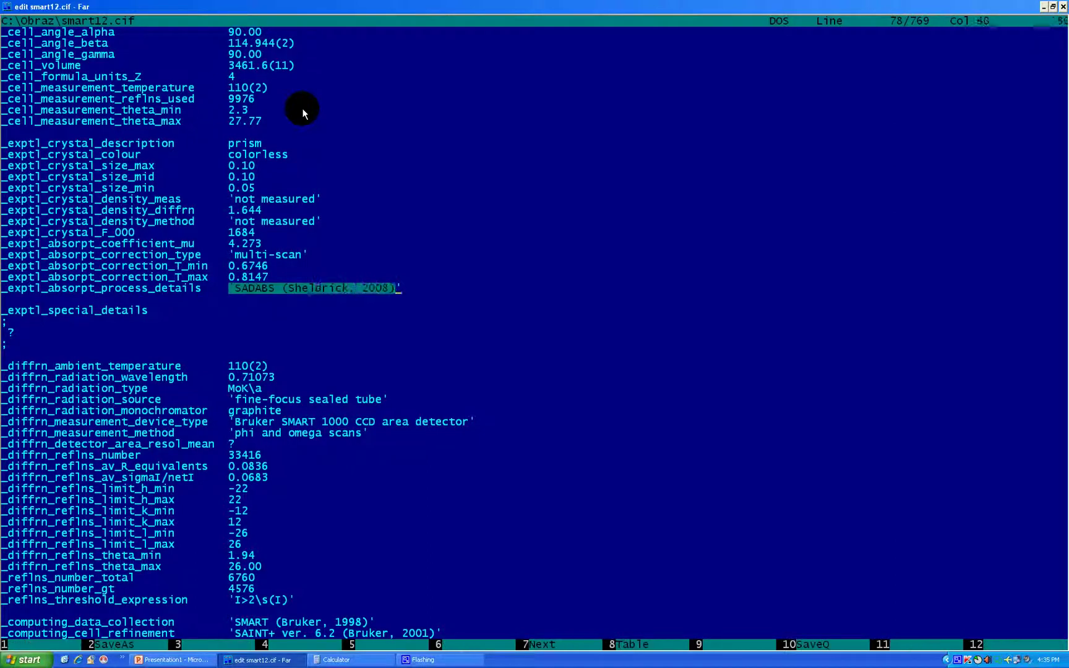
pyautogui.hotkey('shift', 'Right')
pyautogui.press('ctrl+Insert')
# Paste 'SADABS (Sheldrick, 2008)' into dils_f.cif's absorpt_process_details and save the file
pyautogui.press('Escape')
pyautogui.press('Tab')
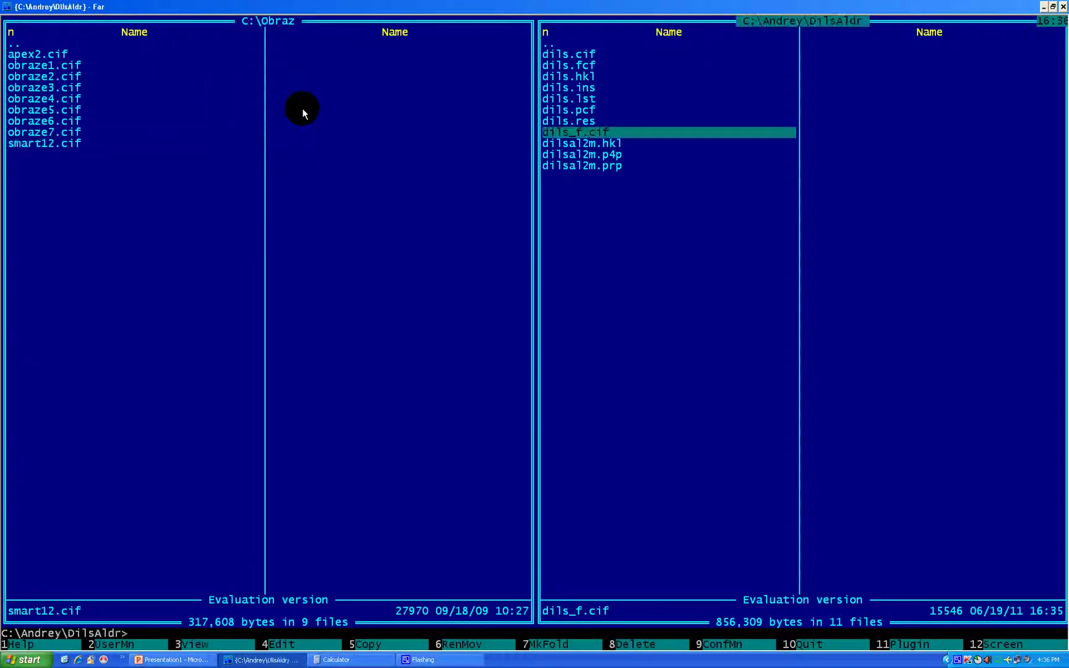
pyautogui.press('F4')
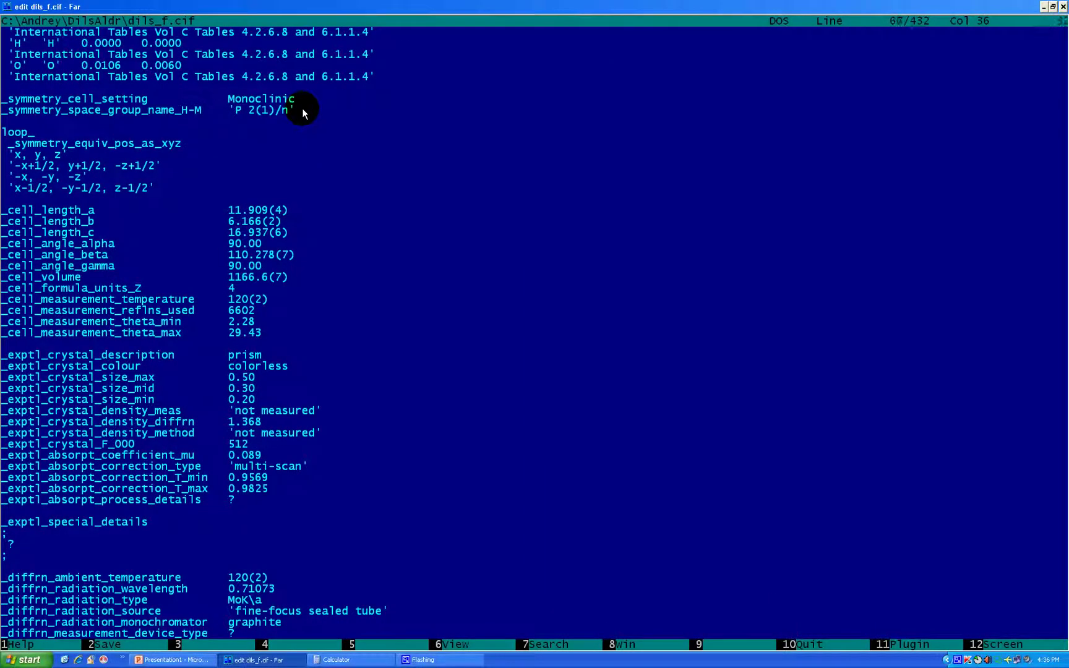
pyautogui.press('ctrl')
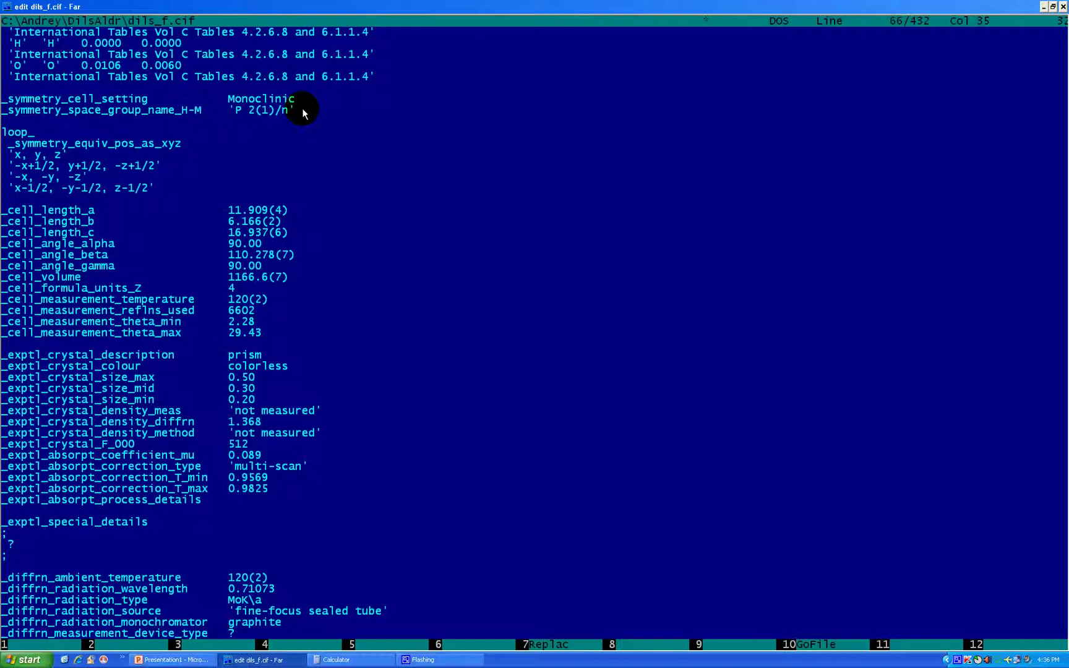
pyautogui.hotkey('ctrl', 'v')
pyautogui.press('Down')
pyautogui.scroll(-8, 303, 113)
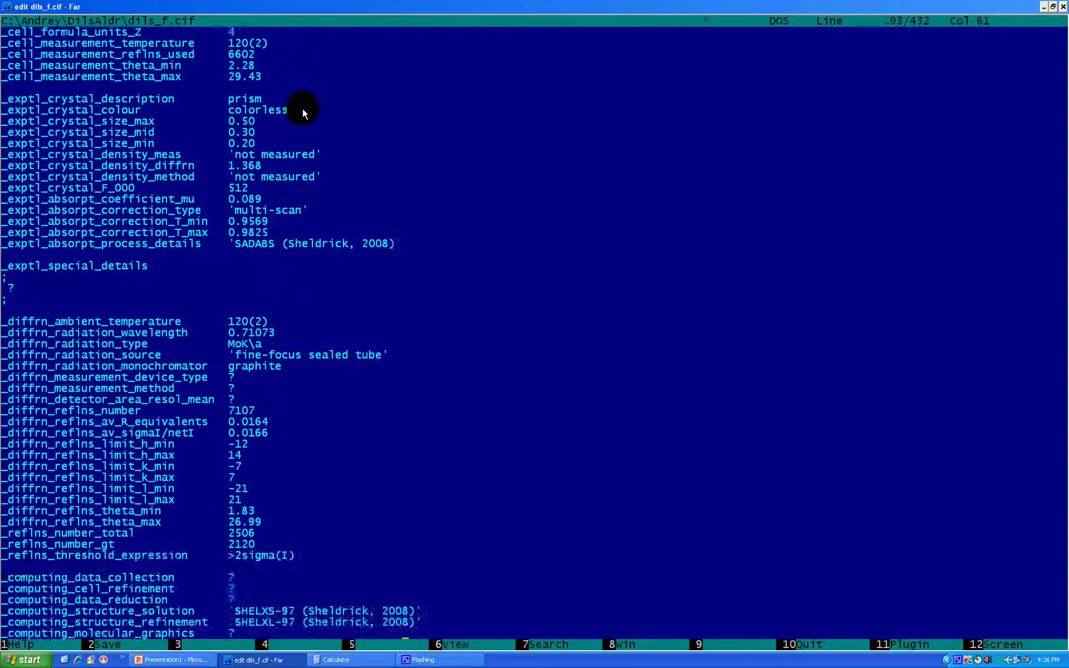
pyautogui.press('Up')
pyautogui.press('Escape')
pyautogui.press('Return')
# Copy the measurement device type and method lines from smart12.cif
pyautogui.press('Tab')
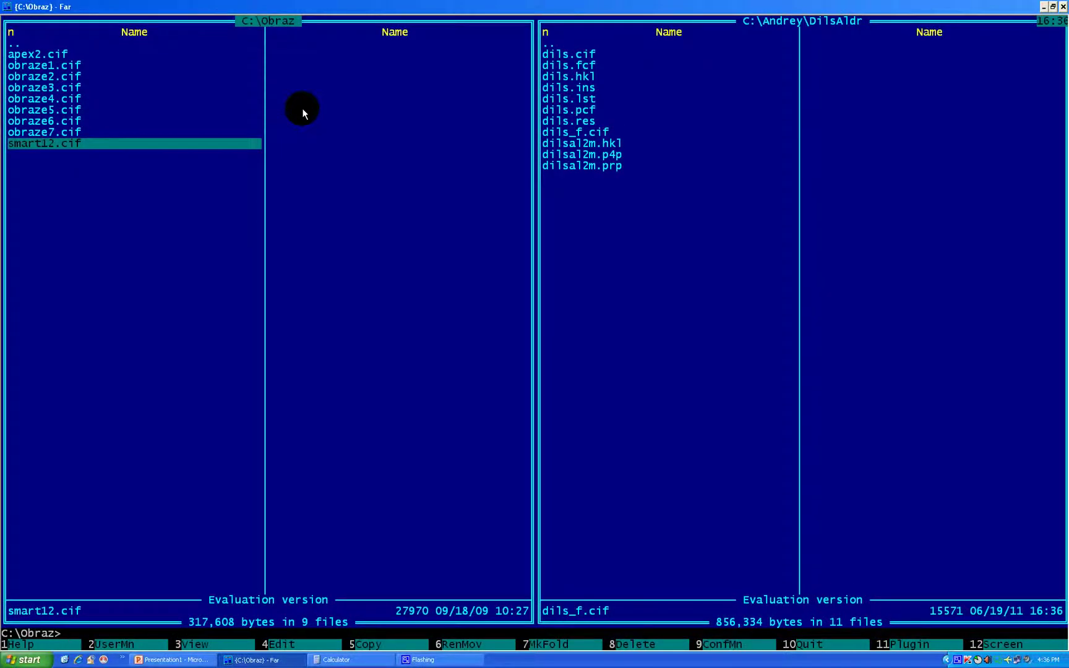
pyautogui.press('F4')
pyautogui.press('Down')
pyautogui.press('Down')
pyautogui.press('Down')
pyautogui.press('Down')
pyautogui.press('Down')
pyautogui.press('Down')
pyautogui.press('Down')
pyautogui.press('Down')
pyautogui.press('Down')
pyautogui.press('Down')
pyautogui.press('Down')
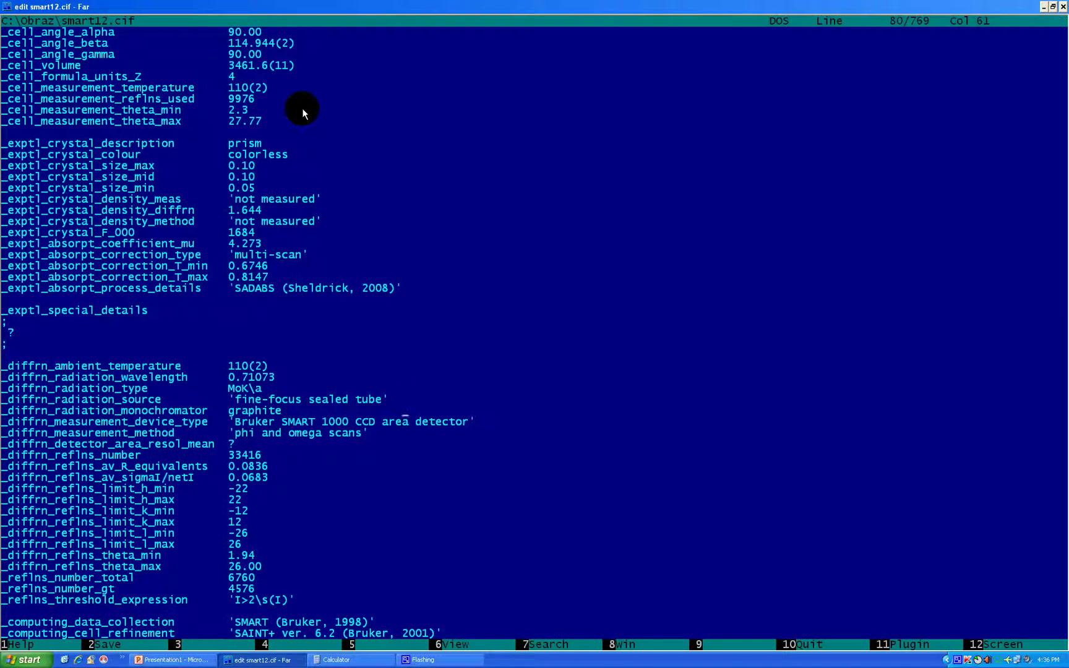
pyautogui.press('Left')
pyautogui.press('Left')
pyautogui.press('Left')
pyautogui.press('Left')
pyautogui.press('Left')
pyautogui.press('Left')
pyautogui.press('Left')
pyautogui.press('Left')
pyautogui.press('Left')
pyautogui.press('Left')
pyautogui.press('Left')
pyautogui.press('Left')
pyautogui.press('Left')
pyautogui.press('Left')
pyautogui.press('Left')
pyautogui.press('Left')
pyautogui.press('Left')
pyautogui.press('Left')
pyautogui.press('Left')
pyautogui.press('Left')
pyautogui.press('Left')
pyautogui.press('Left')
pyautogui.press('Left')
pyautogui.press('Left')
pyautogui.press('Left')
pyautogui.press('Left')
pyautogui.press('Left')
pyautogui.press('Left')
pyautogui.press('Left')
pyautogui.press('Left')
pyautogui.press('Left')
pyautogui.press('Left')
pyautogui.press('Left')
pyautogui.press('Left')
pyautogui.press('Left')
pyautogui.hotkey('shift', 'Down')
pyautogui.hotkey('shift', 'Down')
pyautogui.press('ctrl')
pyautogui.press('Escape')
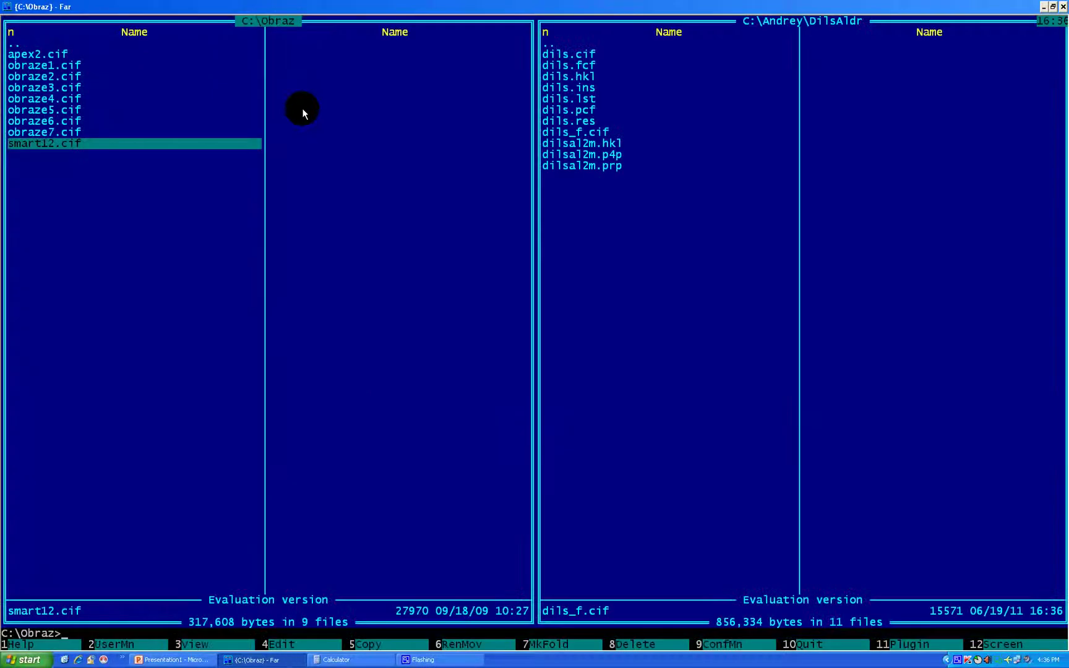
pyautogui.press('Tab')
# Paste 'Bruker SMART 1000 CCD area detector' and 'phi and omega scans' into dils_f.cif, deleting the old '?' lines
pyautogui.press('F4')
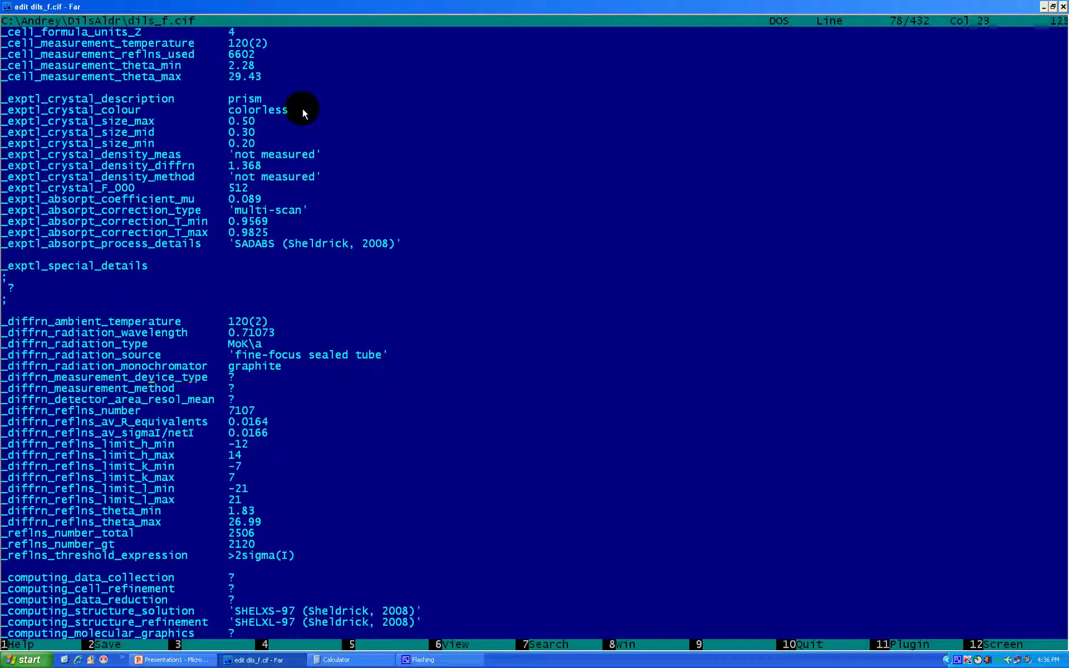
pyautogui.press('Right')
pyautogui.press('Right')
pyautogui.press('Right')
pyautogui.press('Right')
pyautogui.press('Right')
pyautogui.press('Right')
pyautogui.press('Right')
pyautogui.press('Right')
pyautogui.press('Right')
pyautogui.press('Right')
pyautogui.press('Right')
pyautogui.press('Right')
pyautogui.press('Right')
pyautogui.press('Right')
pyautogui.press('Right')
pyautogui.press('Right')
pyautogui.press('Right')
pyautogui.press('Right')
pyautogui.press('Right')
pyautogui.press('Right')
pyautogui.press('Left')
pyautogui.press('Left')
pyautogui.press('Left')
pyautogui.press('Left')
pyautogui.press('Left')
pyautogui.press('Left')
pyautogui.press('Left')
pyautogui.press('Left')
pyautogui.press('Left')
pyautogui.press('Left')
pyautogui.press('Left')
pyautogui.press('Left')
pyautogui.press('Left')
pyautogui.press('Left')
pyautogui.press('Left')
pyautogui.press('Left')
pyautogui.press('Left')
pyautogui.press('Left')
pyautogui.press('Left')
pyautogui.press('Left')
pyautogui.press('Return')
pyautogui.press('Up')
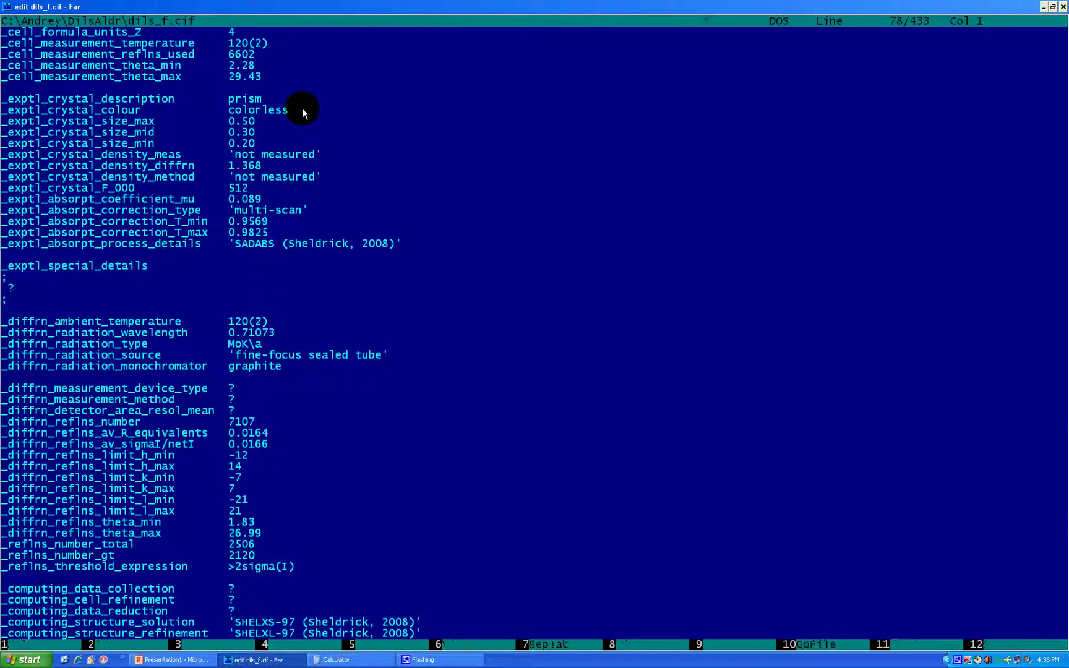
pyautogui.press('shift+Insert')
pyautogui.hotkey('shift', 'Down')
pyautogui.hotkey('shift', 'Down')
pyautogui.hotkey('shift', 'Down')
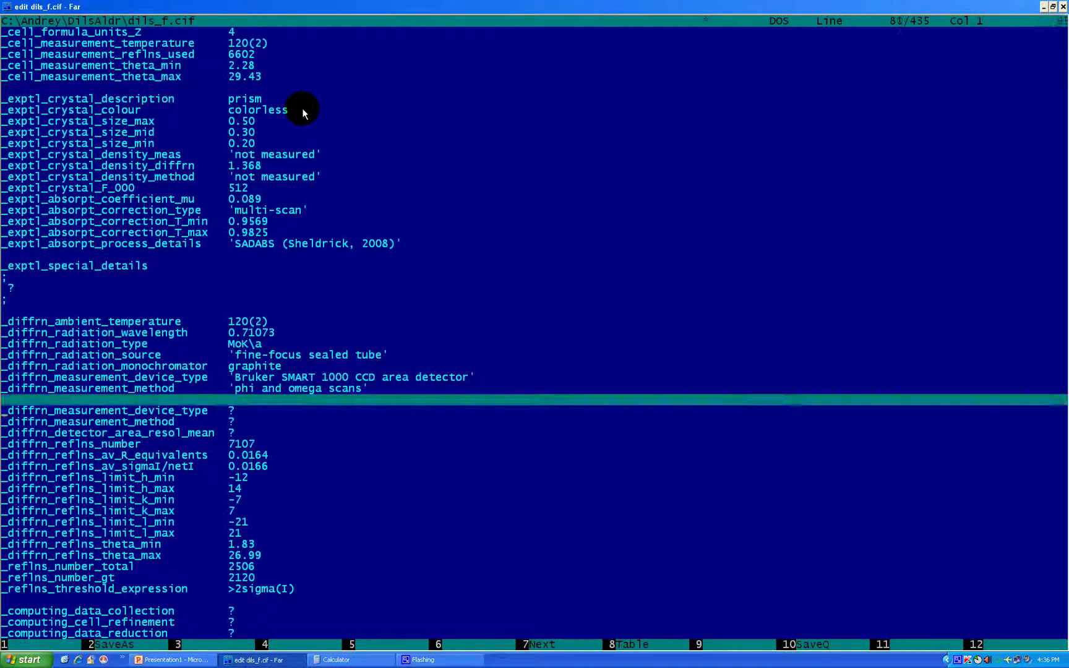
pyautogui.press('Delete')
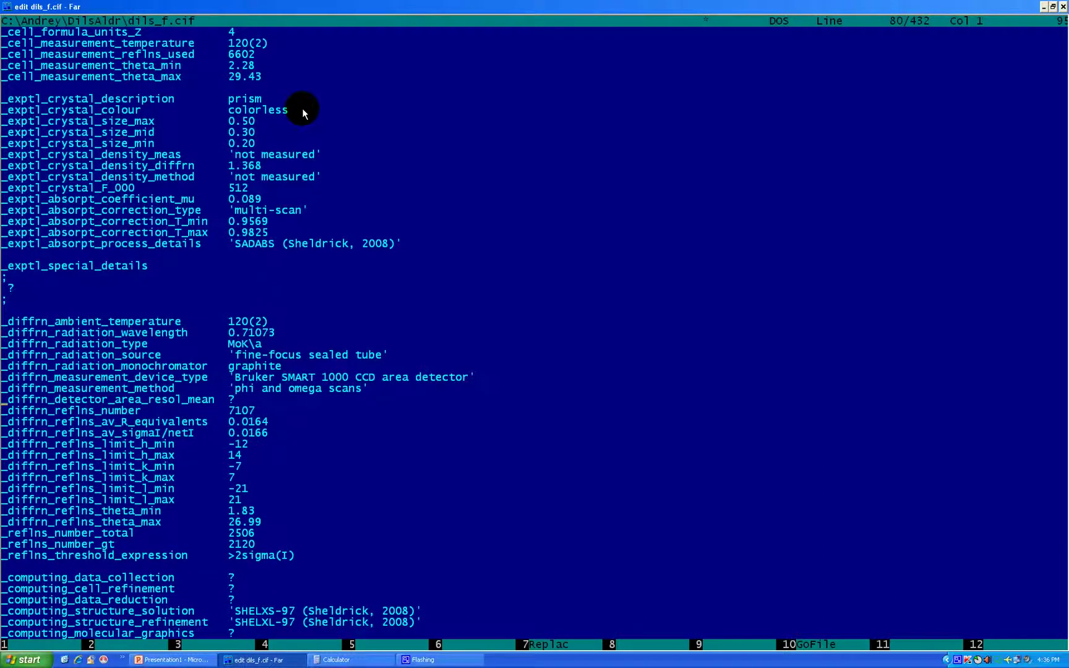
pyautogui.press('Down')
pyautogui.press('Down')
pyautogui.press('Down')
pyautogui.press('Down')
pyautogui.press('Down')
pyautogui.press('Down')
pyautogui.press('Down')
pyautogui.press('Down')
pyautogui.press('Down')
pyautogui.press('Down')
pyautogui.press('Down')
pyautogui.press('Down')
pyautogui.press('Down')
pyautogui.press('Down')
pyautogui.press('Down')
pyautogui.press('Down')
pyautogui.press('Down')
pyautogui.press('Down')
pyautogui.press('Down')
pyautogui.press('Down')
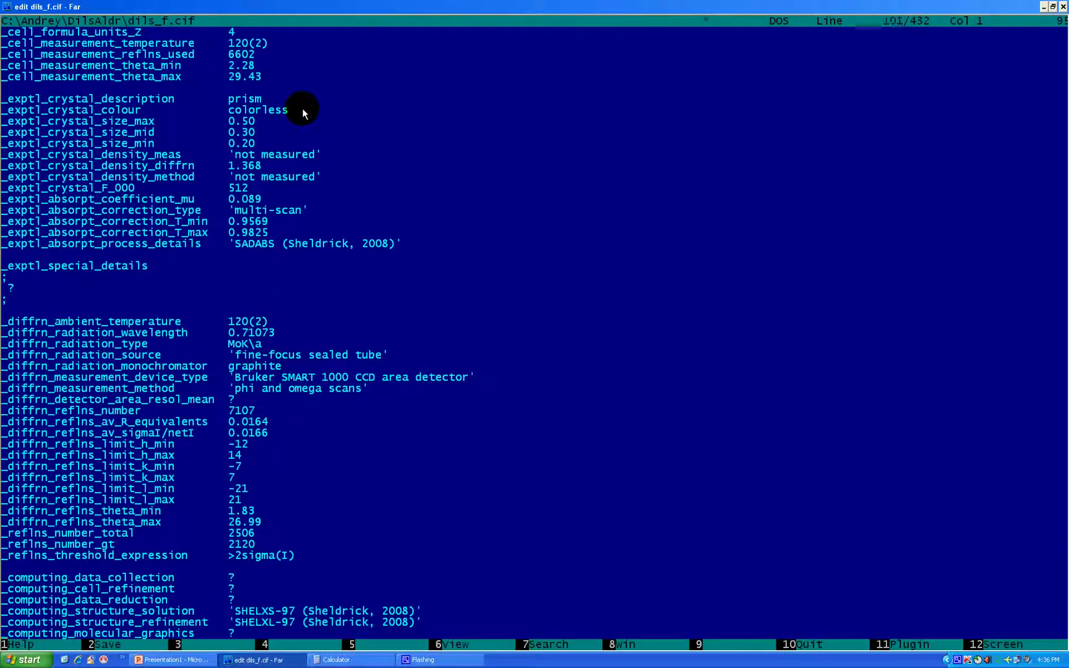
# Save dils_f.cif, then copy smart12.cif's threshold expression and computing lines
pyautogui.press('Up')
pyautogui.press('Up')
pyautogui.press('Up')
pyautogui.press('Up')
pyautogui.press('Up')
pyautogui.press('Up')
pyautogui.press('Up')
pyautogui.press('Up')
pyautogui.press('Up')
pyautogui.press('Up')
pyautogui.press('Up')
pyautogui.press('Up')
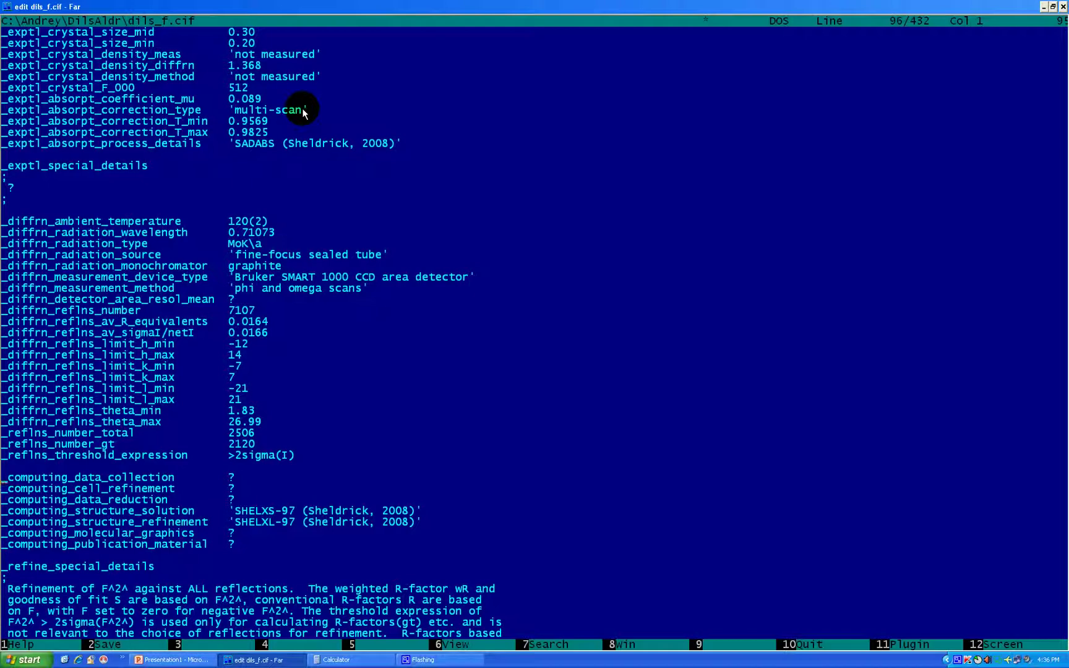
pyautogui.press('Escape')
pyautogui.press('Return')
pyautogui.press('Tab')
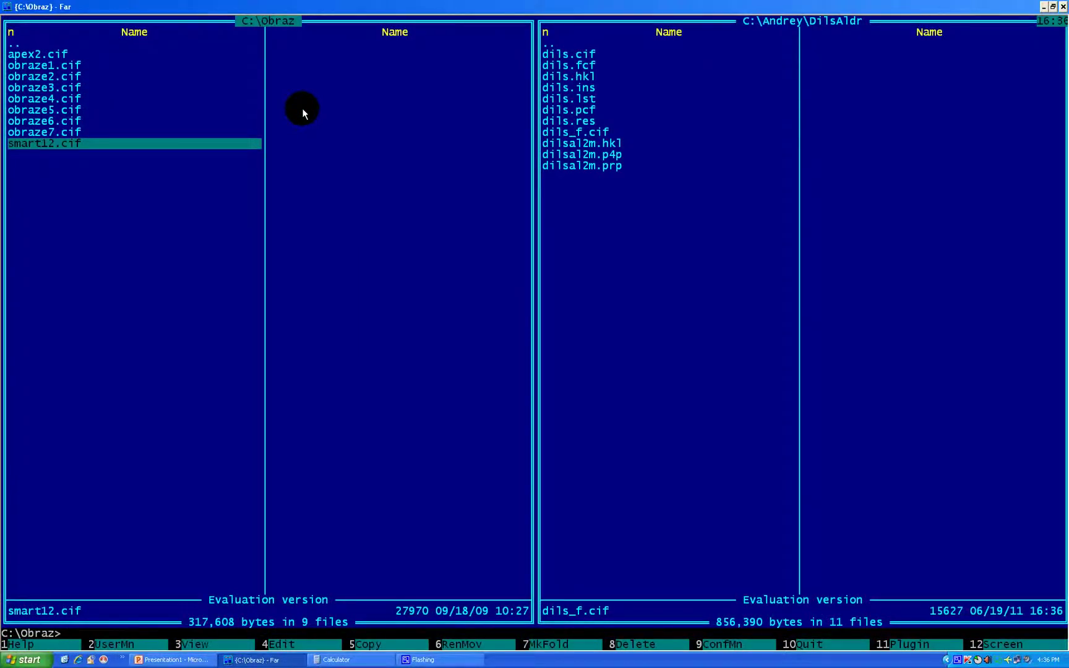
pyautogui.press('F4')
pyautogui.press('Down')
pyautogui.press('Down')
pyautogui.press('Down')
pyautogui.press('Down')
pyautogui.press('Down')
pyautogui.press('Down')
pyautogui.press('Down')
pyautogui.press('Down')
pyautogui.press('Down')
pyautogui.press('Down')
pyautogui.press('Down')
pyautogui.press('Down')
pyautogui.press('Down')
pyautogui.press('Down')
pyautogui.press('Down')
pyautogui.press('Down')
pyautogui.press('Down')
pyautogui.press('Down')
pyautogui.press('Down')
pyautogui.press('Down')
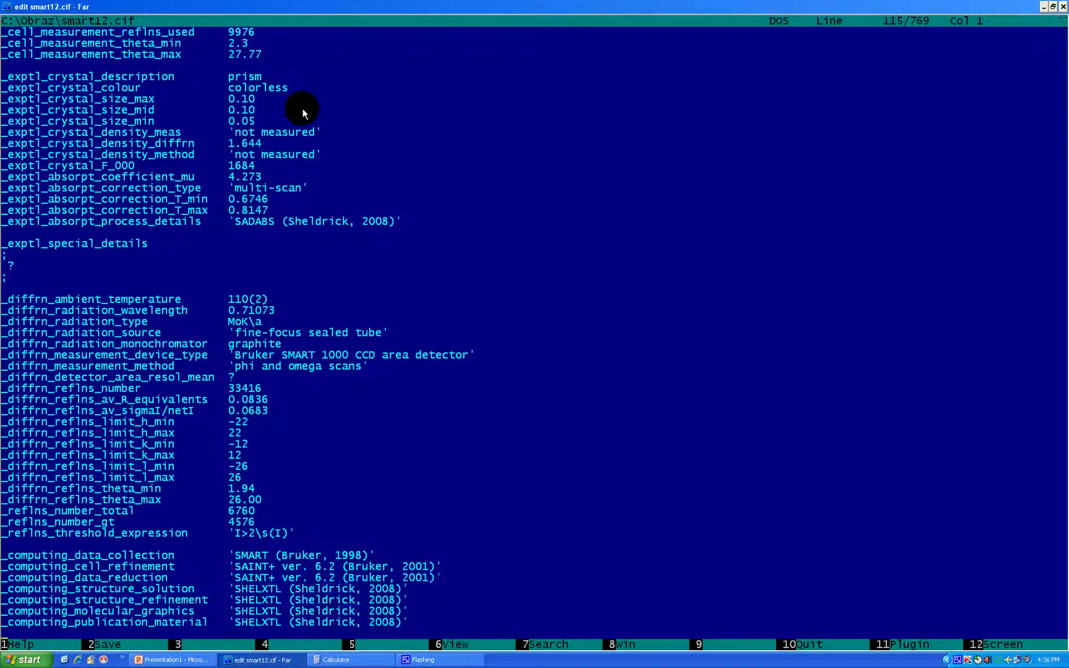
pyautogui.press('Up')
pyautogui.press('Up')
pyautogui.press('Up')
pyautogui.press('Up')
pyautogui.press('Up')
pyautogui.press('Up')
pyautogui.press('Up')
pyautogui.press('Up')
pyautogui.press('Up')
pyautogui.press('Up')
pyautogui.press('Up')
pyautogui.press('Up')
pyautogui.press('Up')
pyautogui.press('Up')
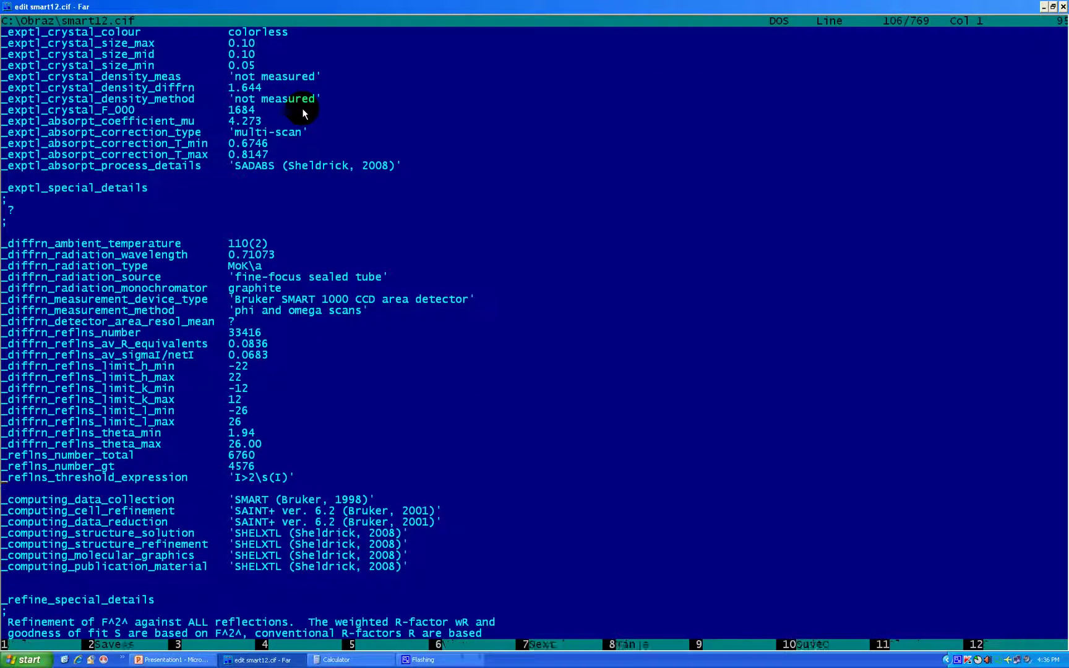
pyautogui.hotkey('shift', 'Down')
pyautogui.hotkey('shift', 'Down')
pyautogui.hotkey('shift', 'Down')
pyautogui.hotkey('shift', 'Down')
pyautogui.hotkey('shift', 'Down')
pyautogui.hotkey('shift', 'Down')
pyautogui.hotkey('shift', 'Down')
pyautogui.hotkey('shift', 'Down')
pyautogui.hotkey('shift', 'Down')
pyautogui.hotkey('ctrl', 'c')
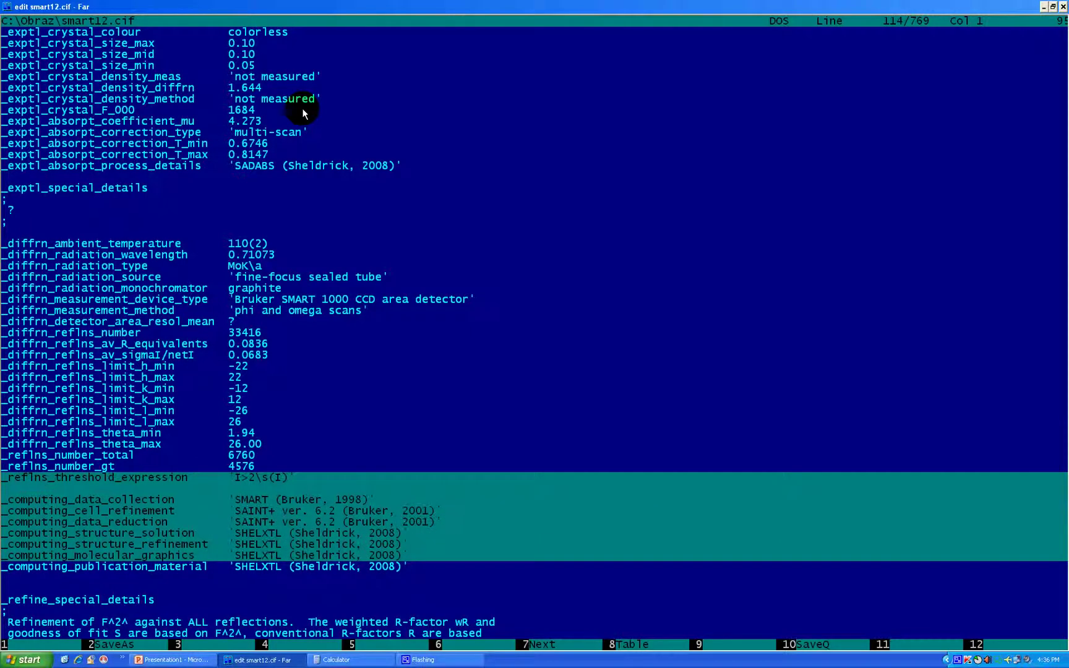
pyautogui.press('ctrl')
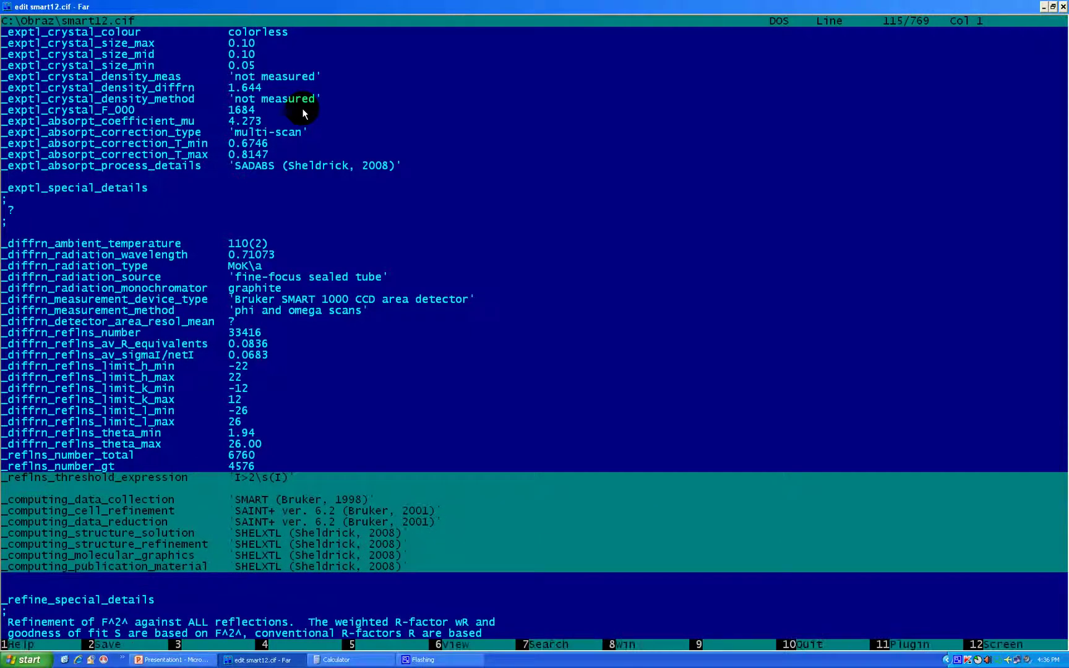
pyautogui.press('Escape')
# Paste the 'I>2\s(I)' threshold and SMART, SAINT+, SHELXTL computing lines into dils_f.cif, removing the old placeholders
pyautogui.press('Tab')
pyautogui.press('F4')
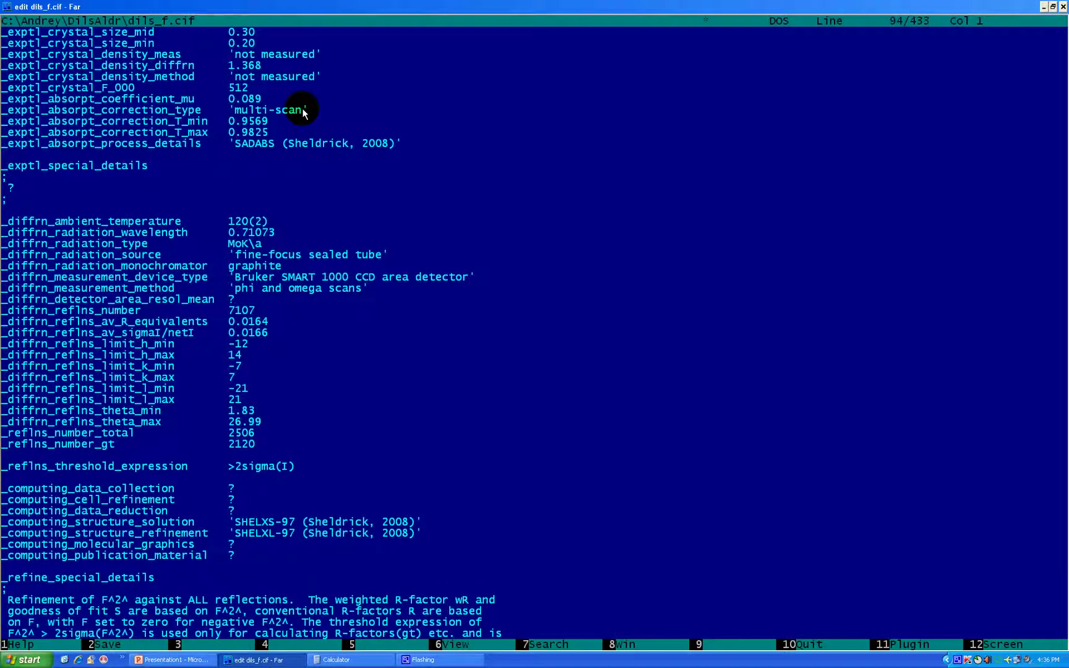
pyautogui.press('shift+Insert')
pyautogui.press('Down')
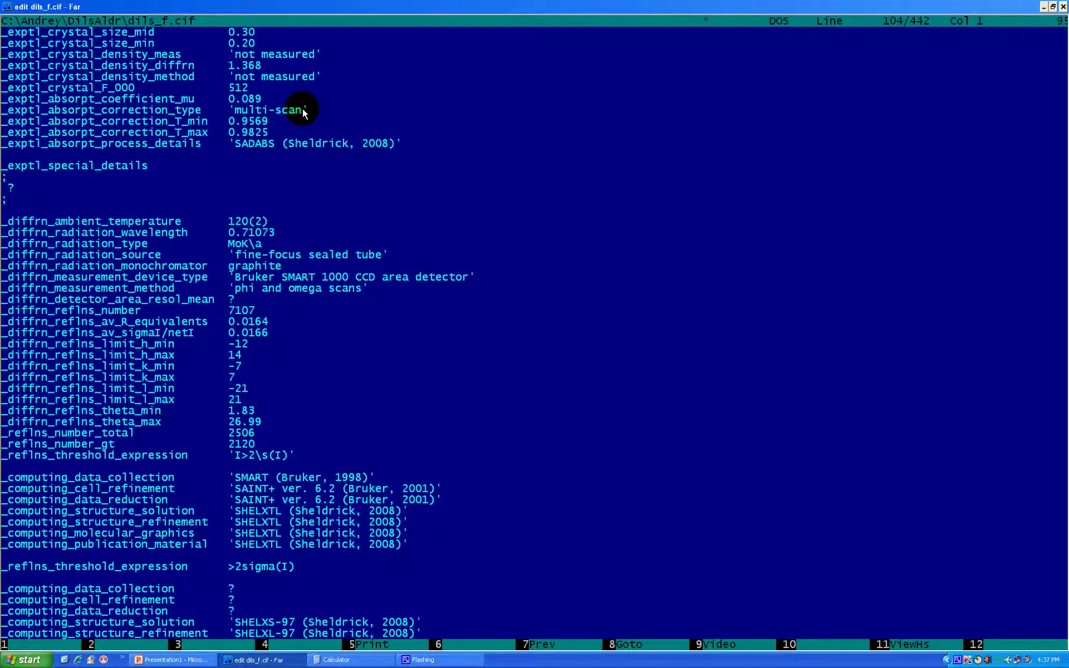
pyautogui.hotkey('shift', 'Down')
pyautogui.hotkey('shift', 'Down')
pyautogui.hotkey('shift', 'Down')
pyautogui.hotkey('shift', 'Down')
pyautogui.hotkey('shift', 'Down')
pyautogui.hotkey('shift', 'Down')
pyautogui.hotkey('shift', 'Down')
pyautogui.hotkey('shift', 'Down')
pyautogui.hotkey('shift', 'Down')
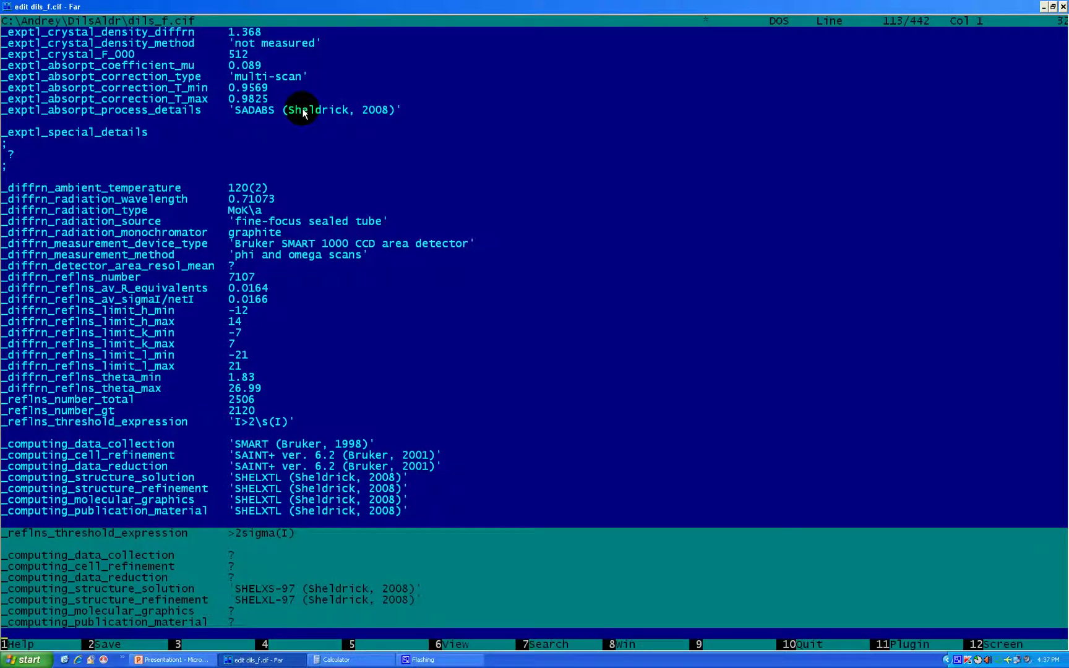
pyautogui.hotkey('ctrl', 'Delete')
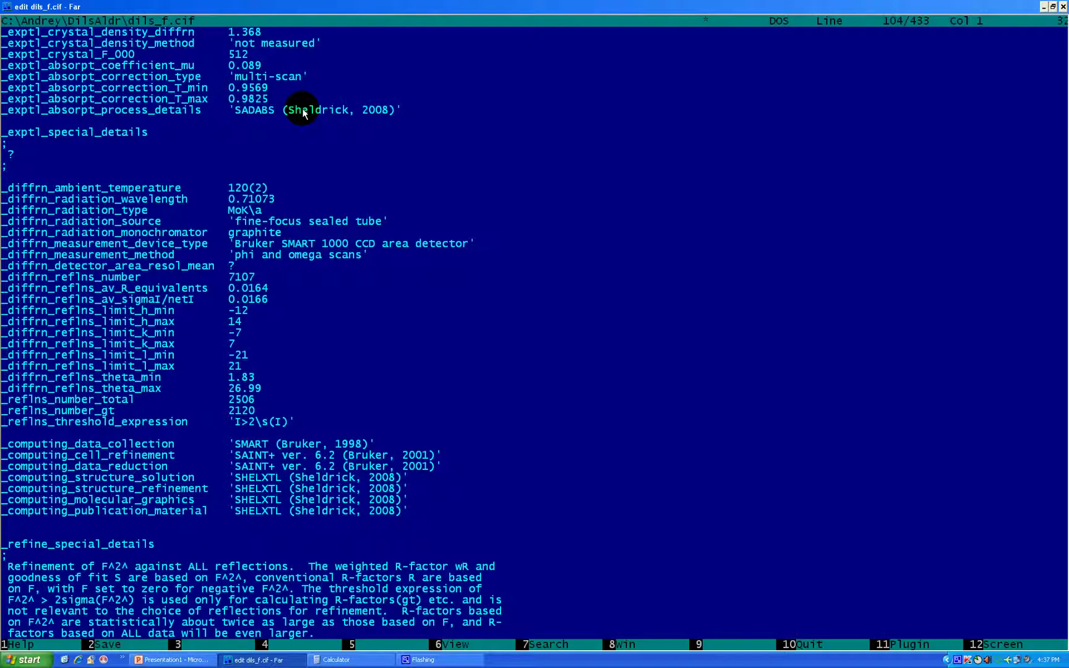
# Add blank lines at the end of dils_f.cif and save it
pyautogui.press('pagedown')
pyautogui.press('pagedown')
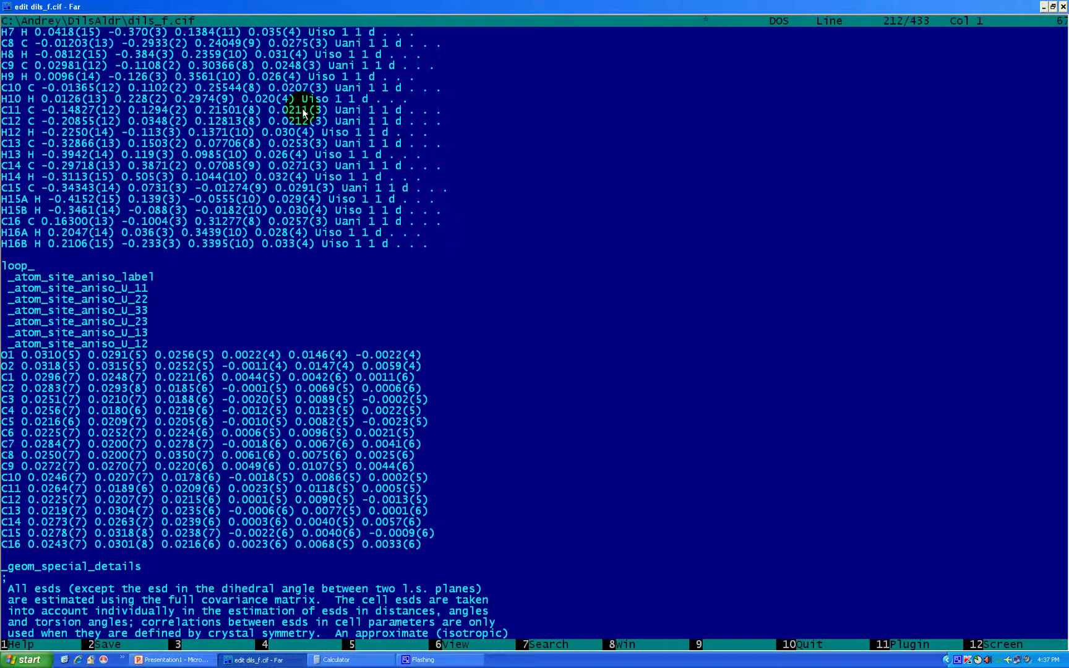
pyautogui.press('pagedown')
pyautogui.press('pagedown')
pyautogui.press('pagedown')
pyautogui.press('pagedown')
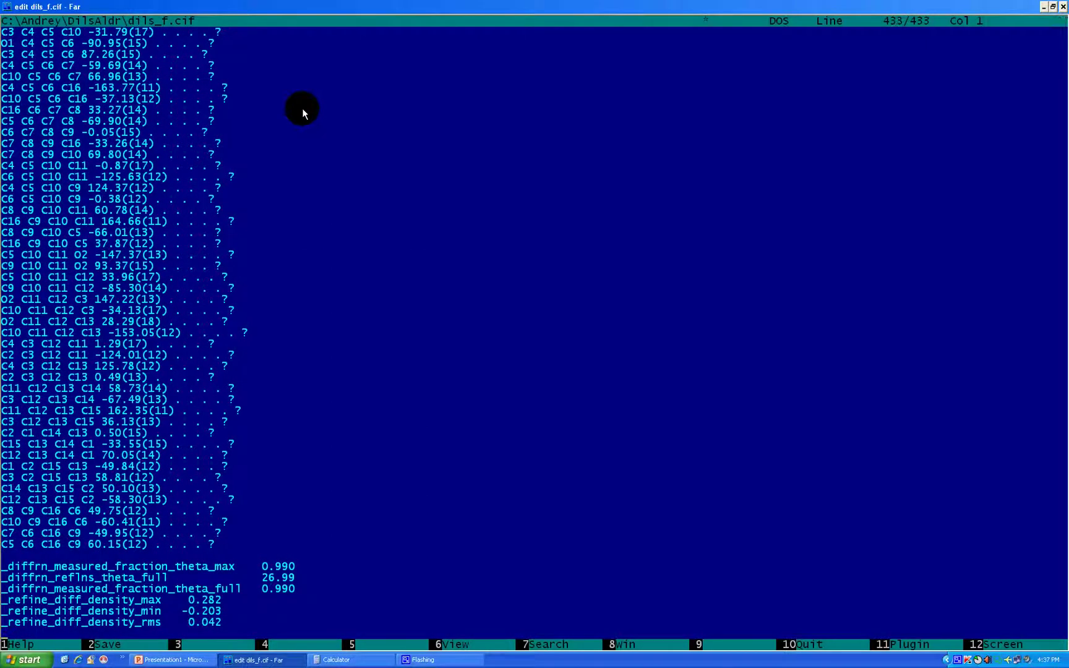
pyautogui.press('Return')
pyautogui.press('Return')
pyautogui.press('Return')
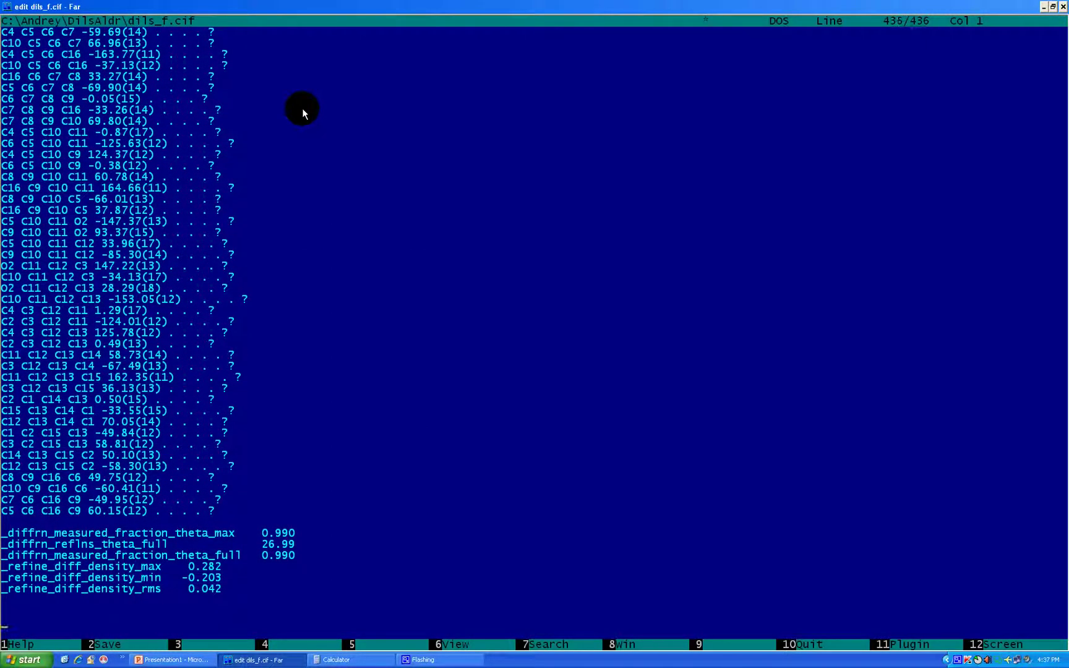
pyautogui.press('Escape')
pyautogui.press('Return')
# Copy the _publ_section_references block from the end of smart12.cif
pyautogui.press('Tab')
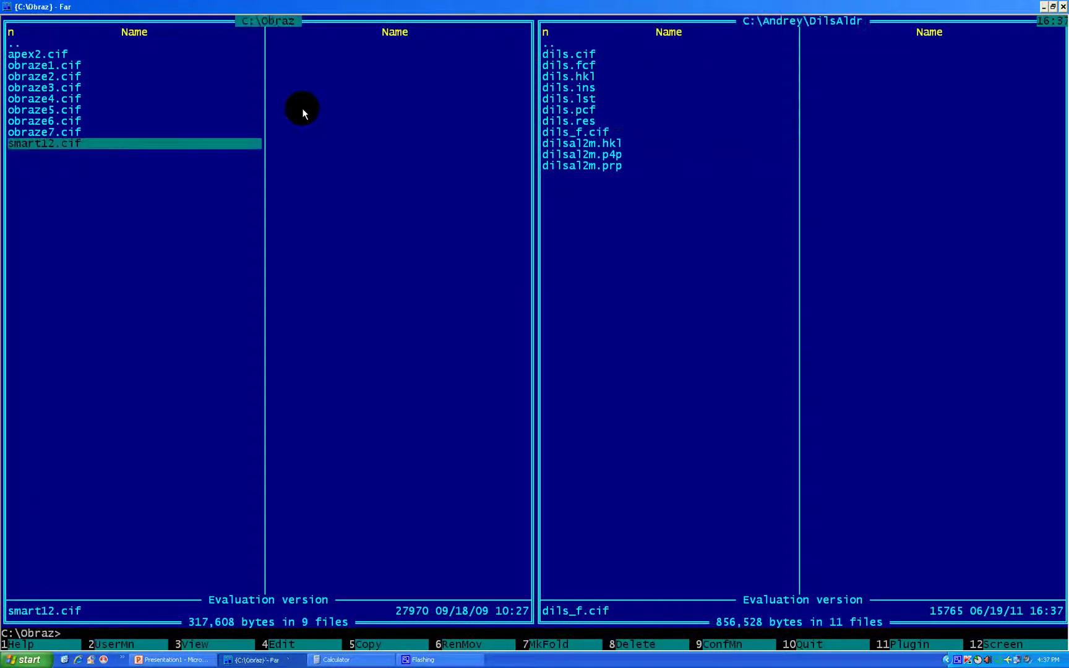
pyautogui.press('F4')
pyautogui.press('pagedown')
pyautogui.press('pagedown')
pyautogui.press('pagedown')
pyautogui.press('pagedown')
pyautogui.press('pagedown')
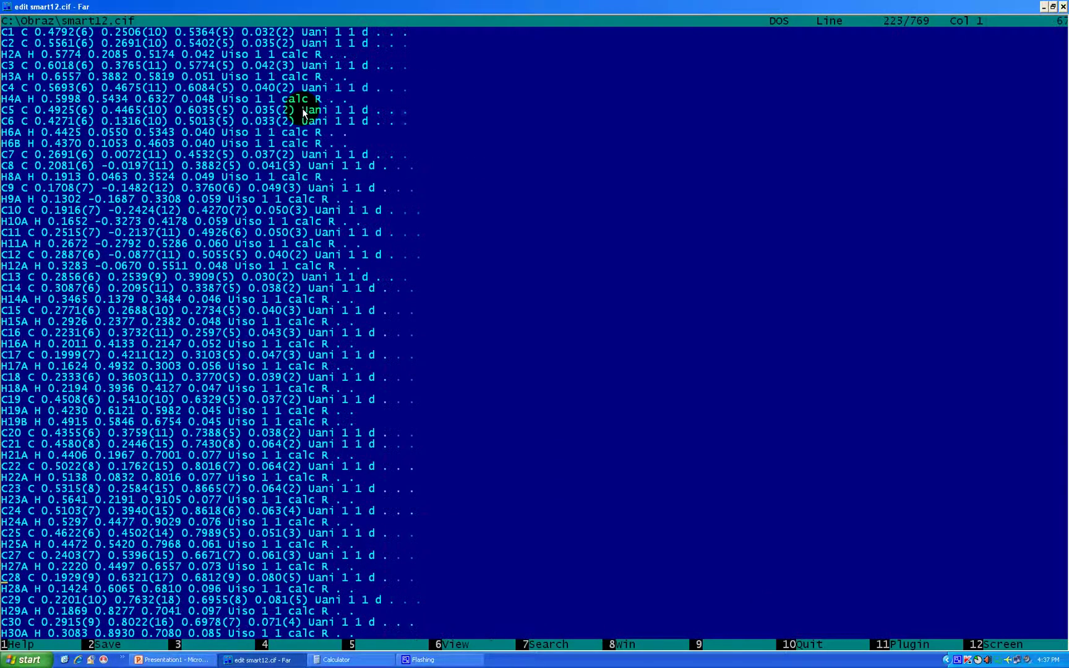
pyautogui.press('pagedown')
pyautogui.press('pagedown')
pyautogui.press('pagedown')
pyautogui.press('pagedown')
pyautogui.press('pagedown')
pyautogui.press('pagedown')
pyautogui.press('pagedown')
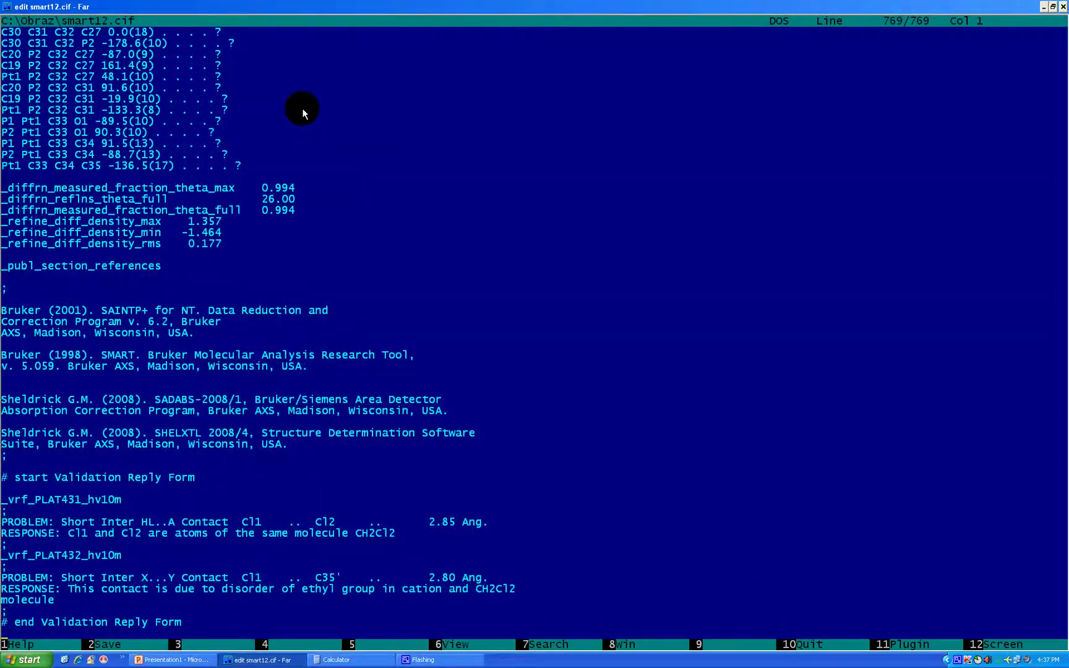
pyautogui.press('Up')
pyautogui.press('Up')
pyautogui.press('Up')
pyautogui.press('Up')
pyautogui.press('Up')
pyautogui.press('Up')
pyautogui.press('Up')
pyautogui.press('Up')
pyautogui.press('Up')
pyautogui.press('Up')
pyautogui.press('Up')
pyautogui.press('Up')
pyautogui.press('Up')
pyautogui.press('Up')
pyautogui.press('Up')
pyautogui.press('Up')
pyautogui.press('Up')
pyautogui.press('Up')
pyautogui.press('Up')
pyautogui.press('Up')
pyautogui.press('shift')
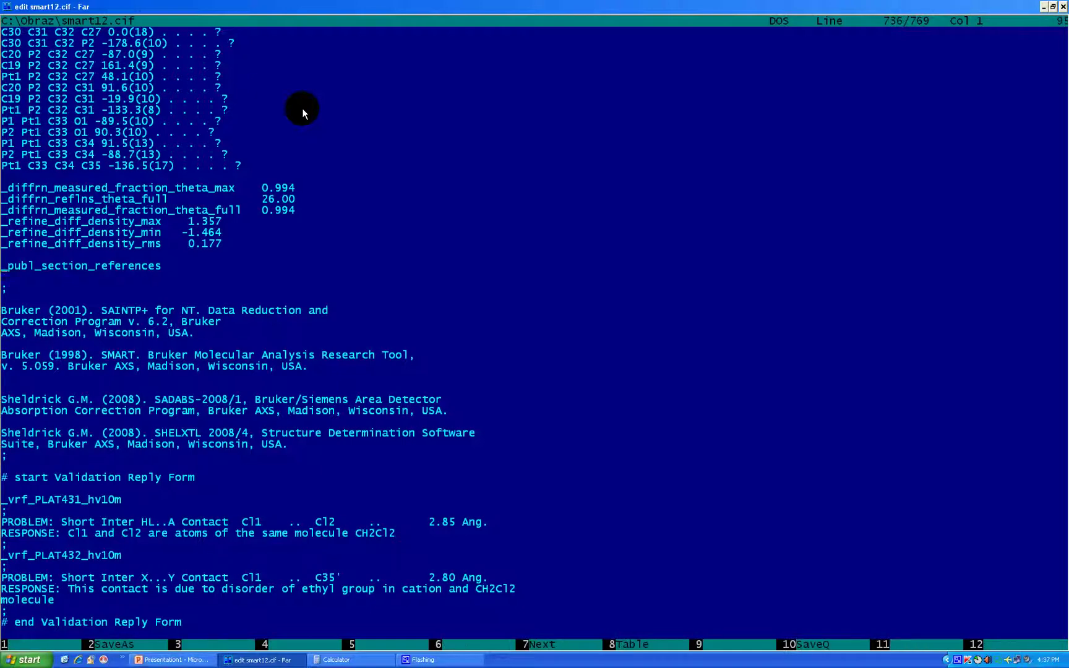
pyautogui.hotkey('shift', 'Down')
pyautogui.hotkey('shift', 'Down')
pyautogui.hotkey('shift', 'Down')
pyautogui.hotkey('shift', 'Down')
pyautogui.hotkey('shift', 'Down')
pyautogui.hotkey('shift', 'Down')
pyautogui.hotkey('shift', 'Down')
pyautogui.hotkey('shift', 'Down')
pyautogui.hotkey('shift', 'Down')
pyautogui.hotkey('shift', 'Down')
pyautogui.hotkey('shift', 'Down')
pyautogui.hotkey('shift', 'Down')
pyautogui.hotkey('shift', 'Down')
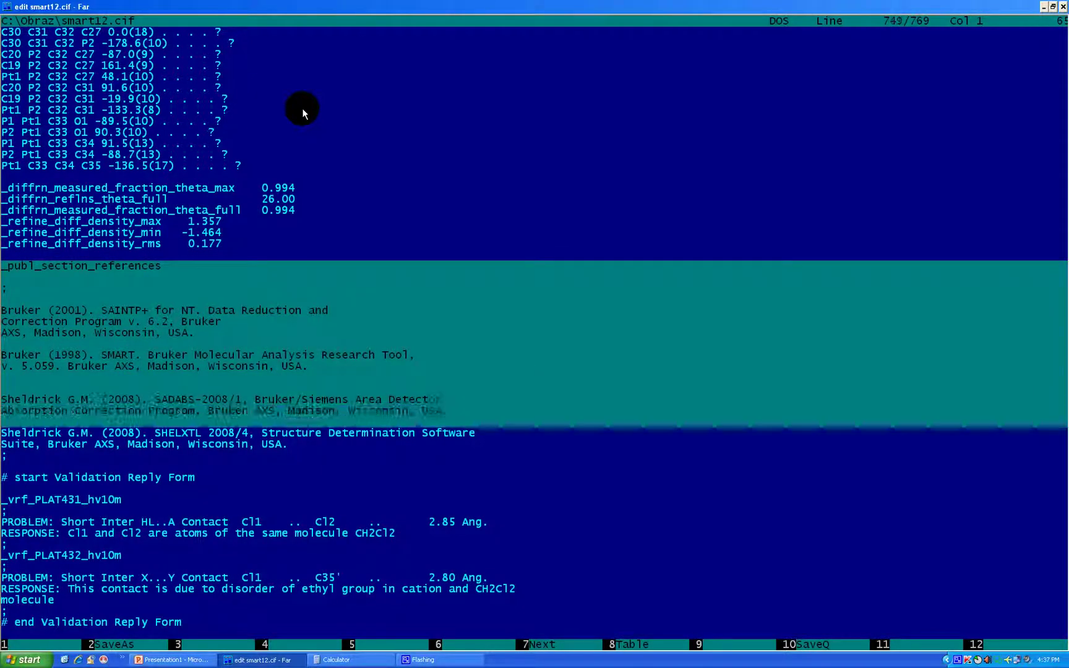
pyautogui.hotkey('shift', 'Down')
pyautogui.hotkey('shift', 'Down')
pyautogui.hotkey('shift', 'Down')
pyautogui.hotkey('shift', 'Down')
pyautogui.hotkey('shift', 'Down')
pyautogui.press('ctrl')
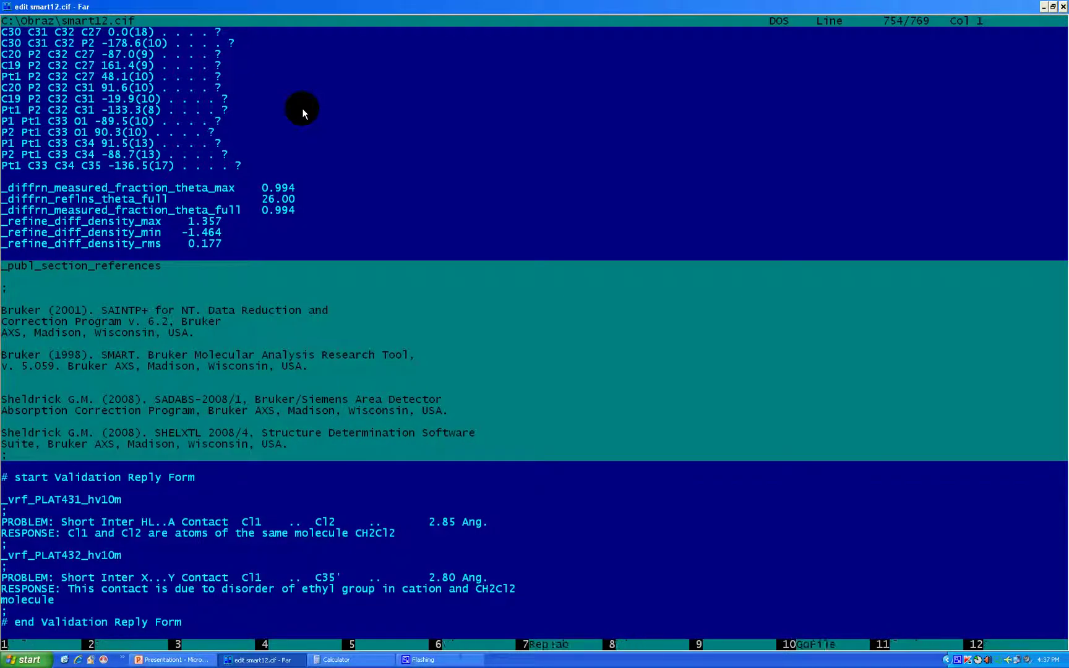
pyautogui.hotkey('ctrl', 'c')
# Paste the references block (SAINT+, SMART, SADABS, SHELXTL) at the end of dils_f.cif and save it
pyautogui.press('Escape')
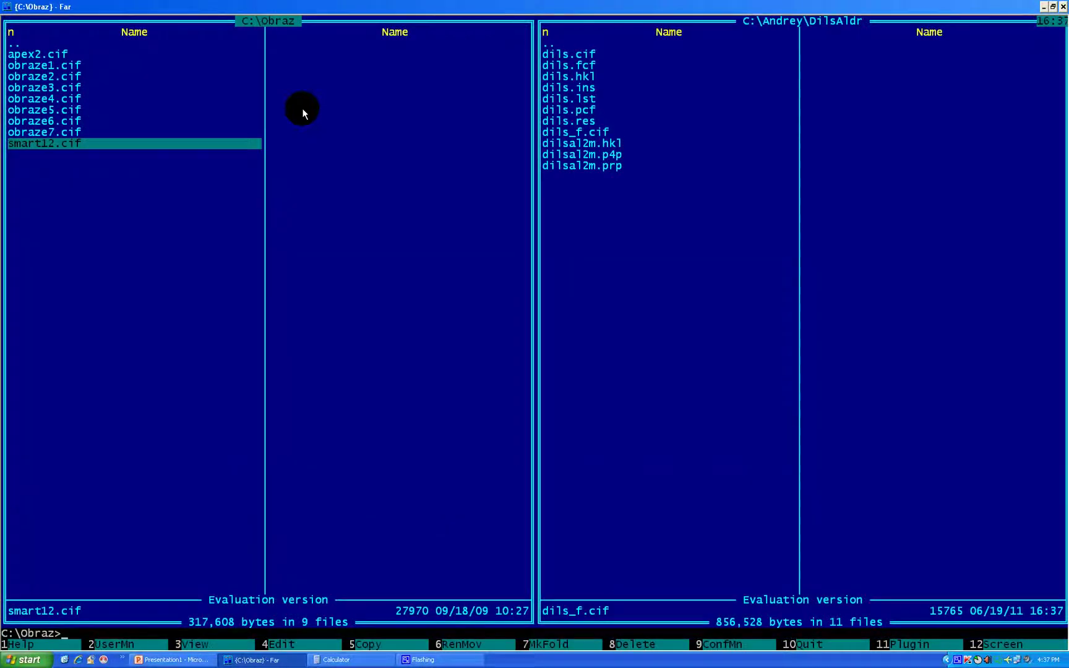
pyautogui.press('Tab')
pyautogui.press('F4')
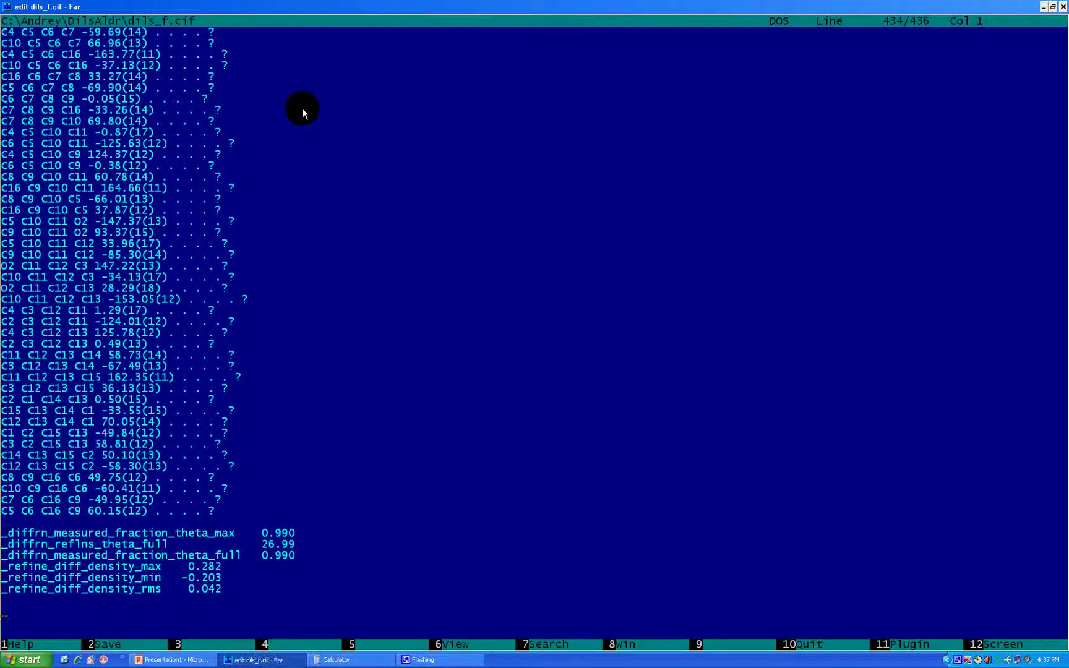
pyautogui.hotkey('ctrl', 'v')
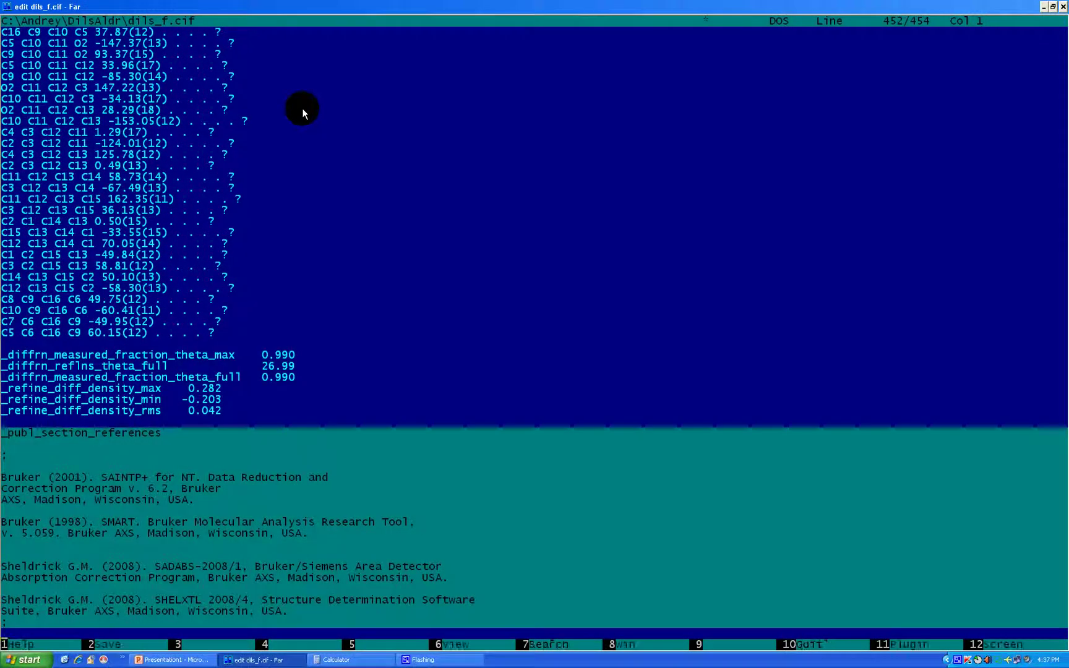
pyautogui.press('alt')
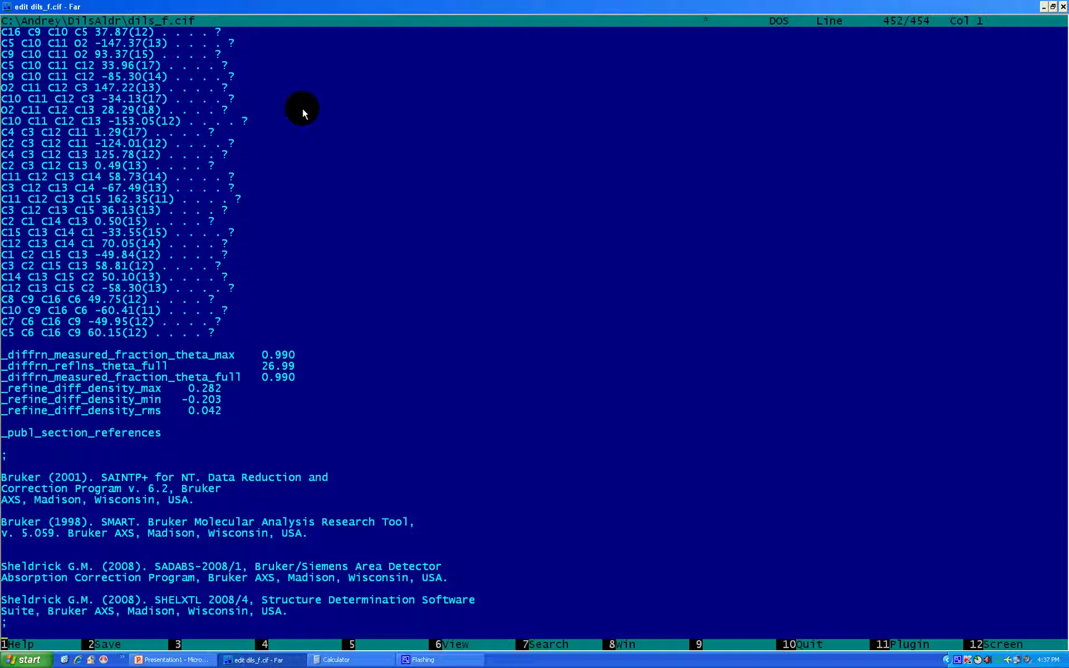
pyautogui.press('pageup')
pyautogui.press('pageup')
pyautogui.press('pageup')
pyautogui.press('pageup')
pyautogui.press('pageup')
pyautogui.press('pageup')
pyautogui.press('pageup')
pyautogui.press('pageup')
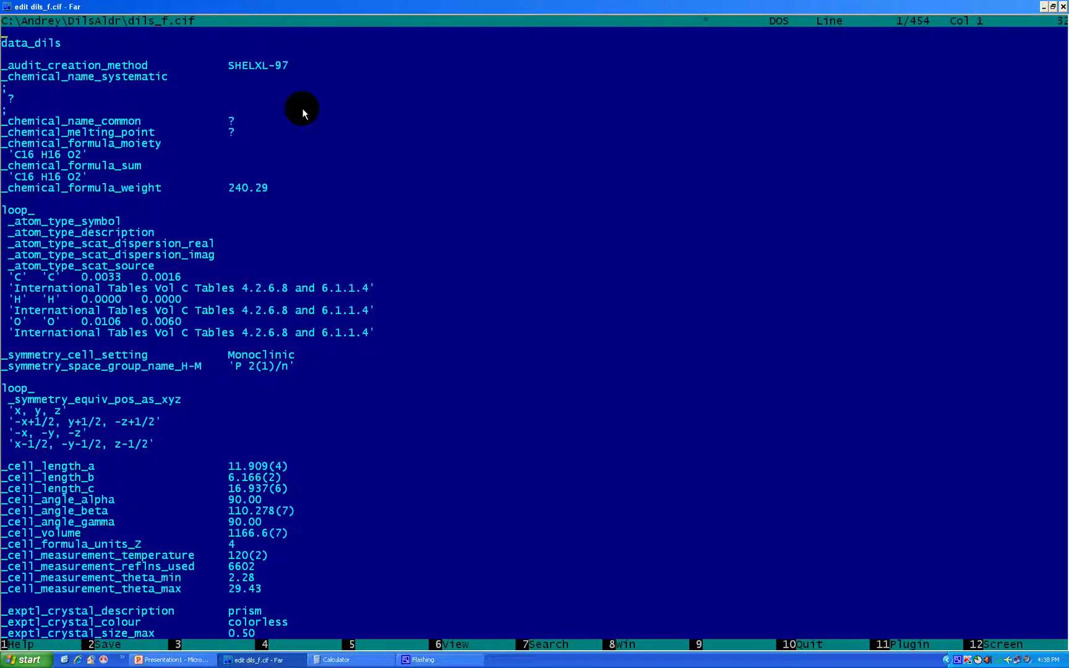
pyautogui.press('Escape')
pyautogui.press('Return')
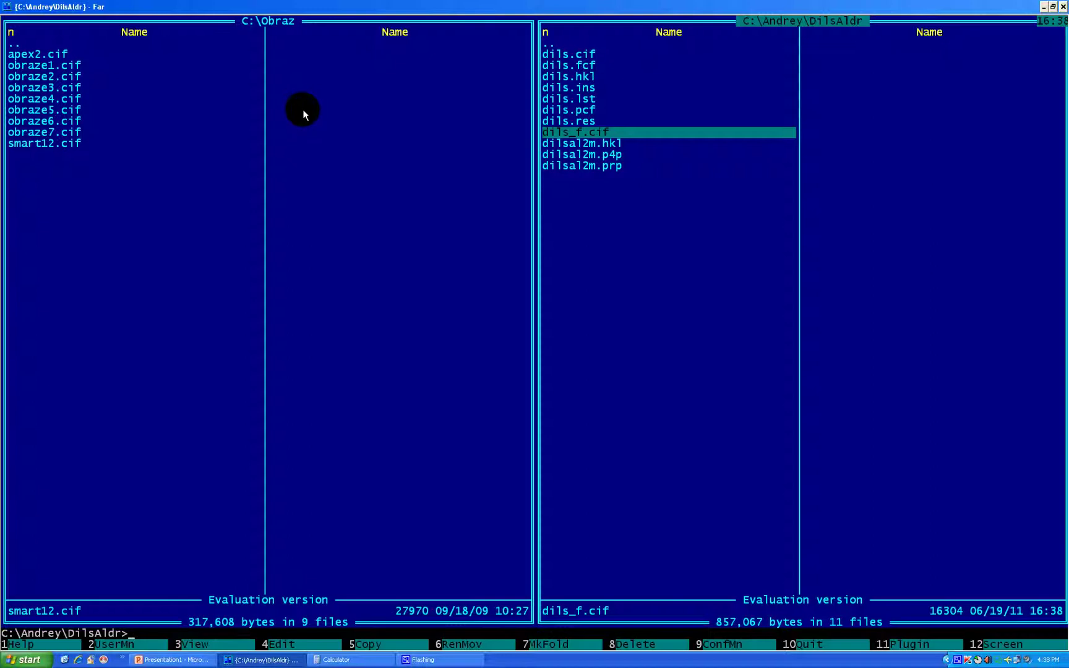
# Search Google for 'checkcif' and open the IUCr checkCIF result
pyautogui.click(256, 662)
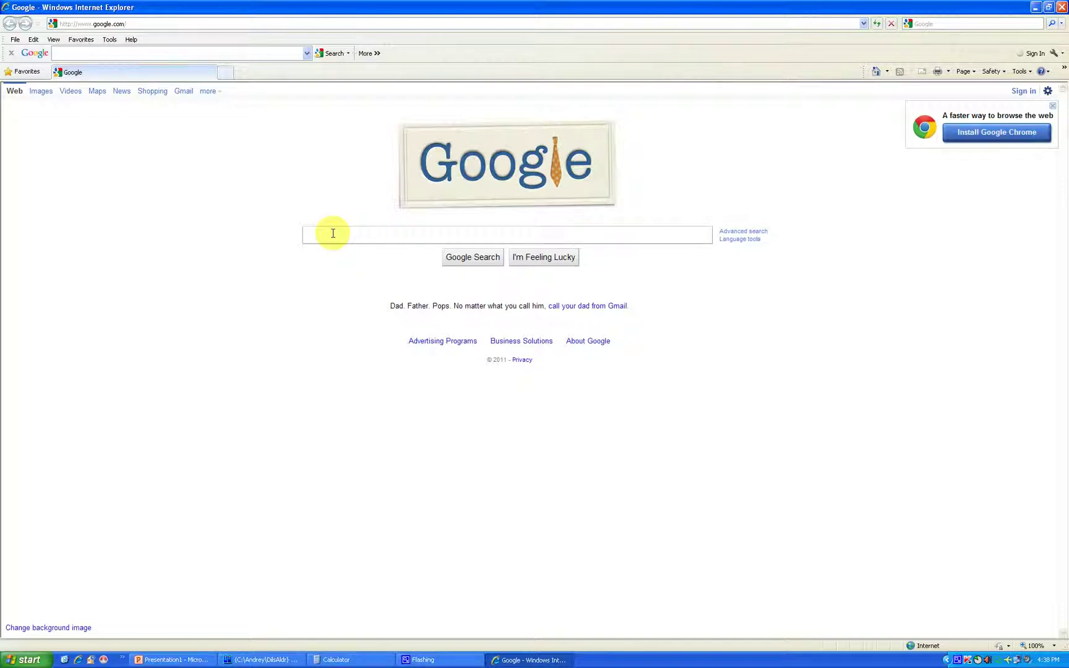
pyautogui.write('check')
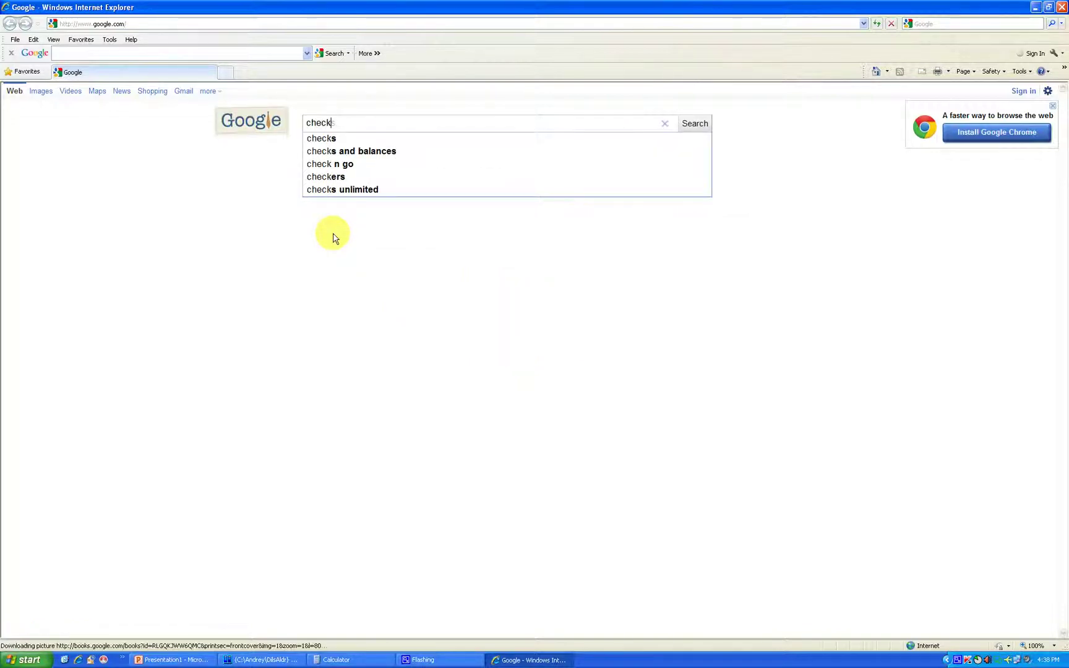
pyautogui.write('cif')
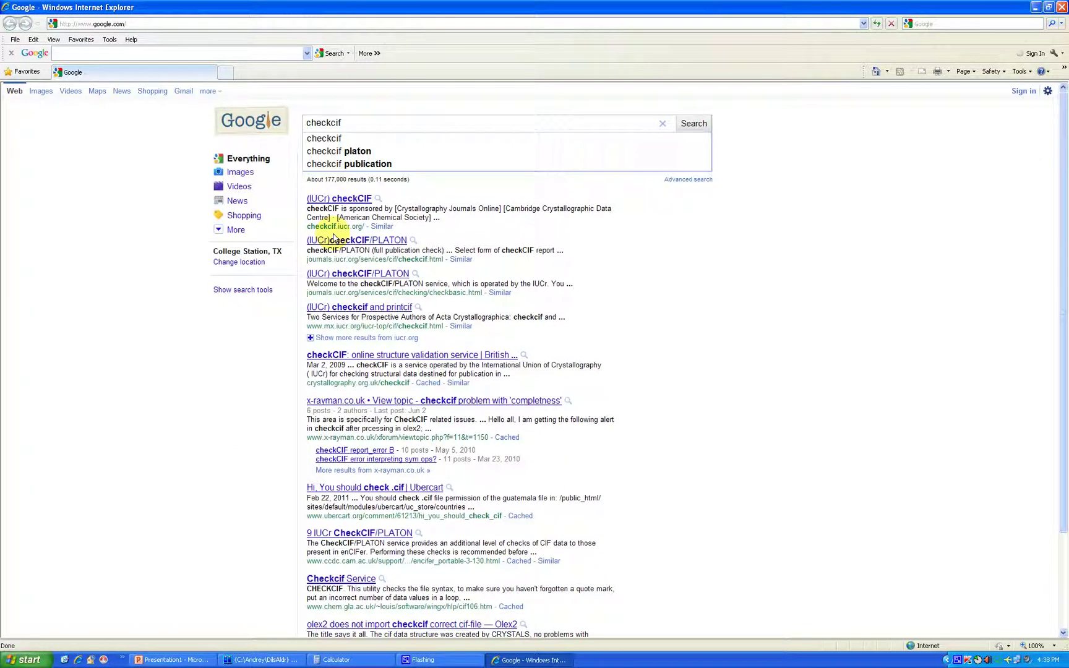
pyautogui.press('Return')
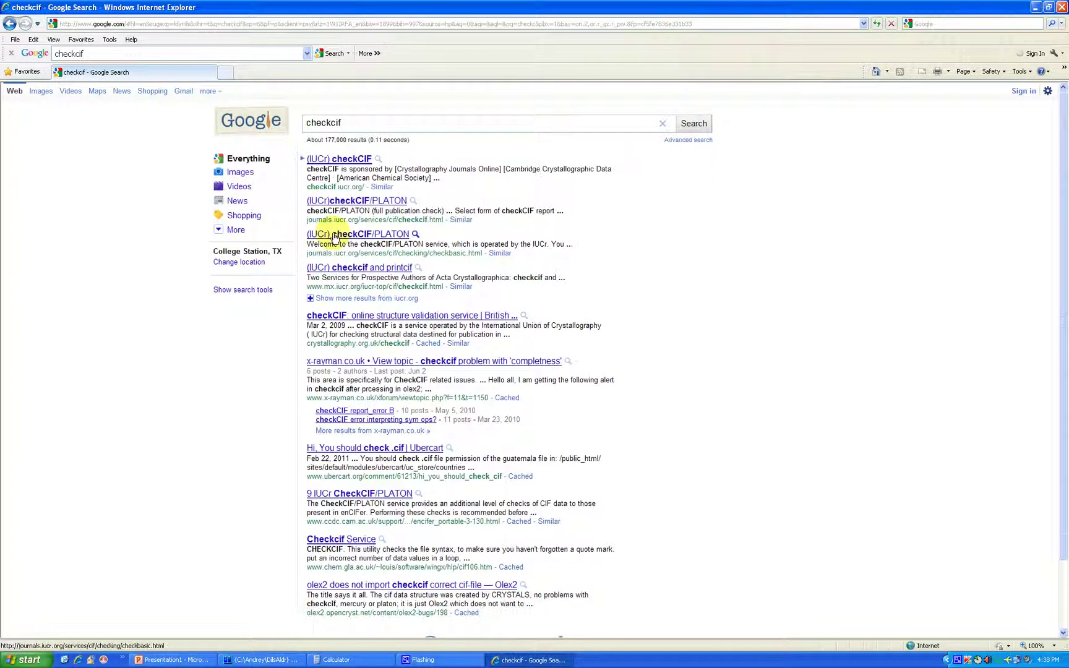
pyautogui.click(349, 163)
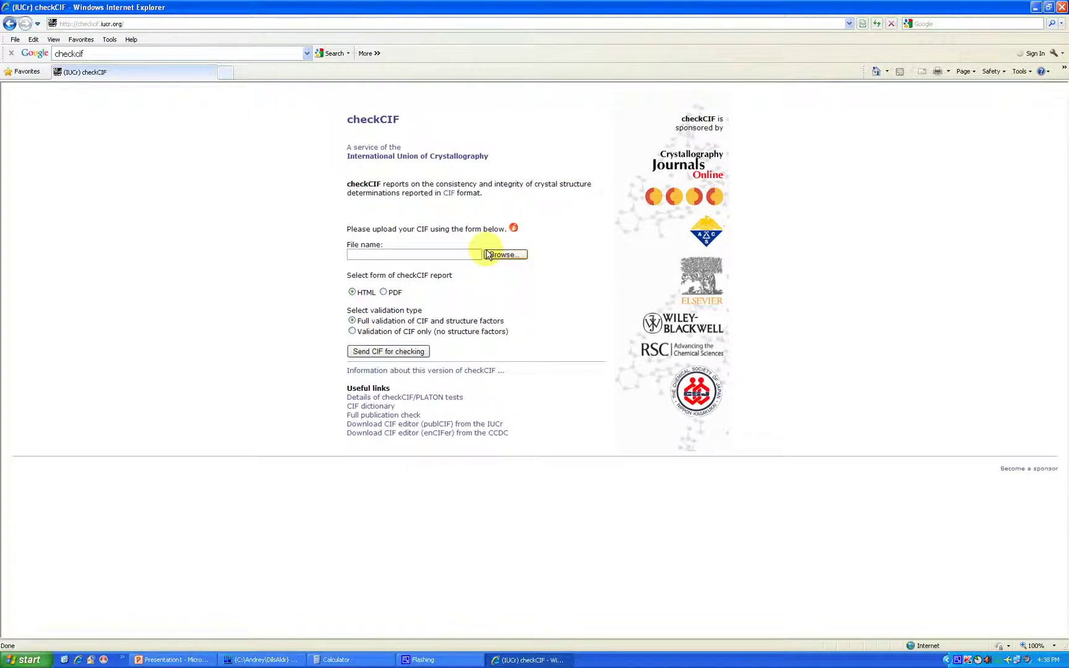
# Upload dils_f.cif from C:\Andrey\DilsAldr and send it for full checkCIF validation
pyautogui.click(490, 256)
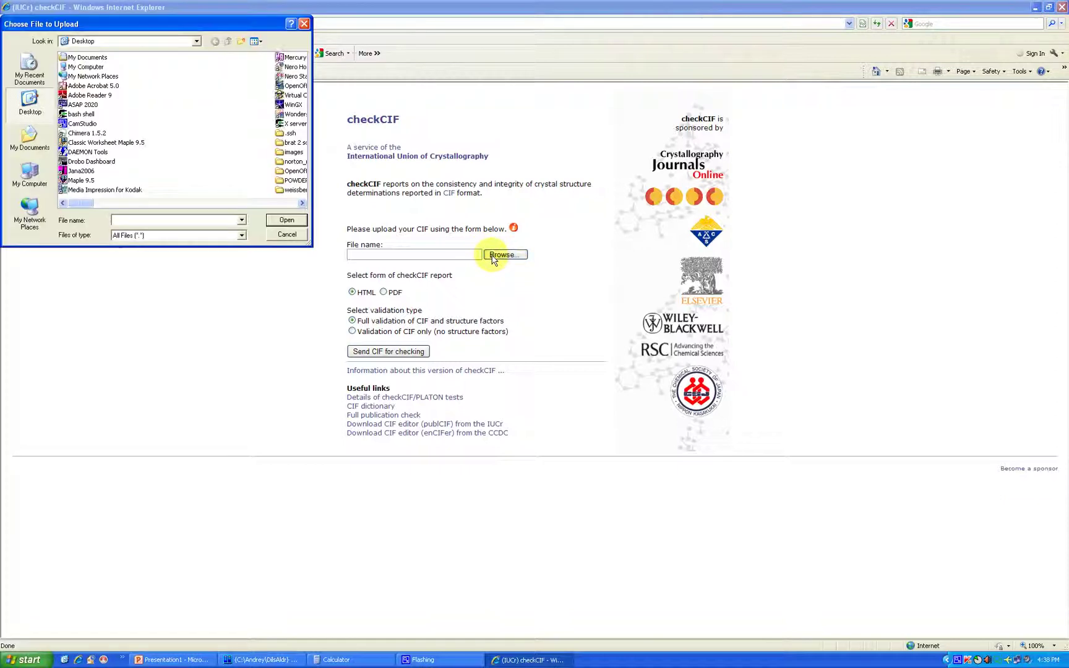
pyautogui.doubleClick(75, 67)
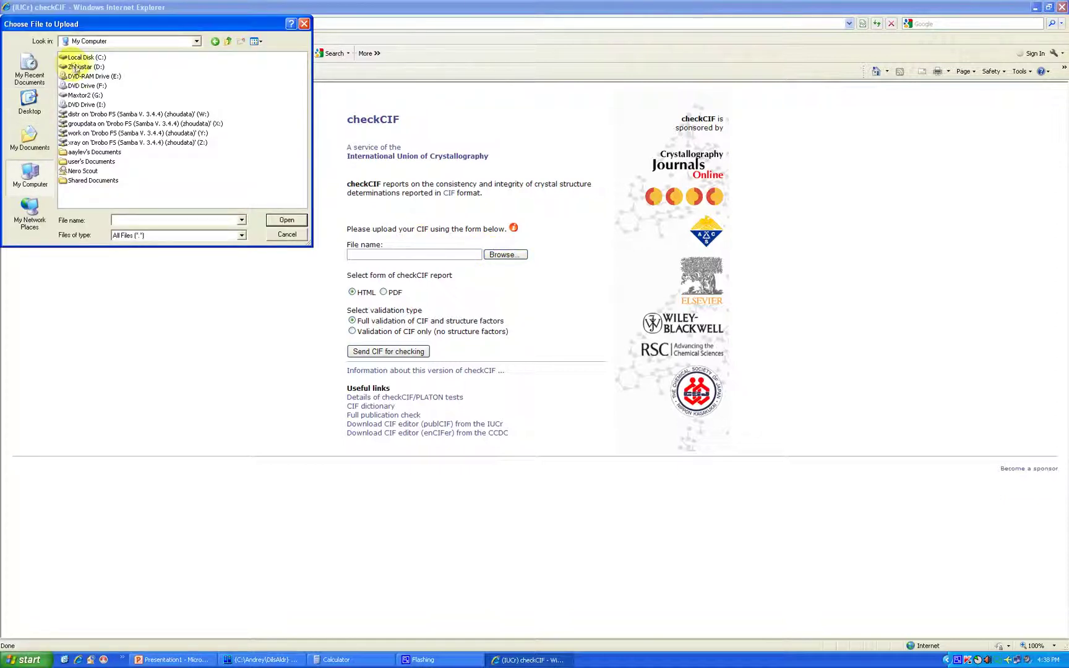
pyautogui.doubleClick(80, 58)
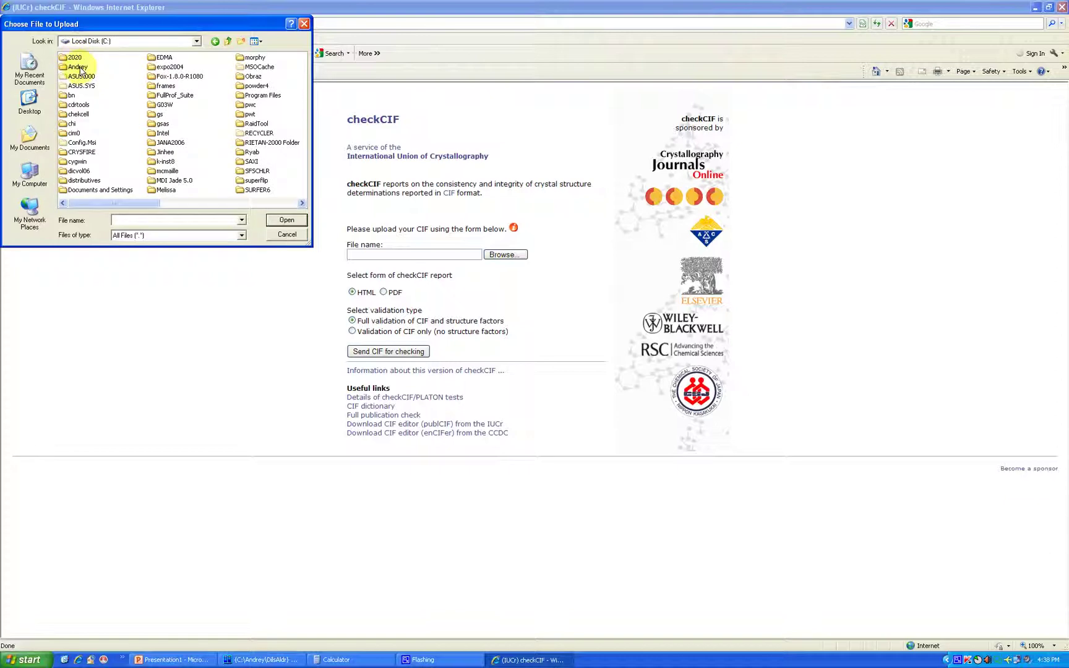
pyautogui.doubleClick(78, 66)
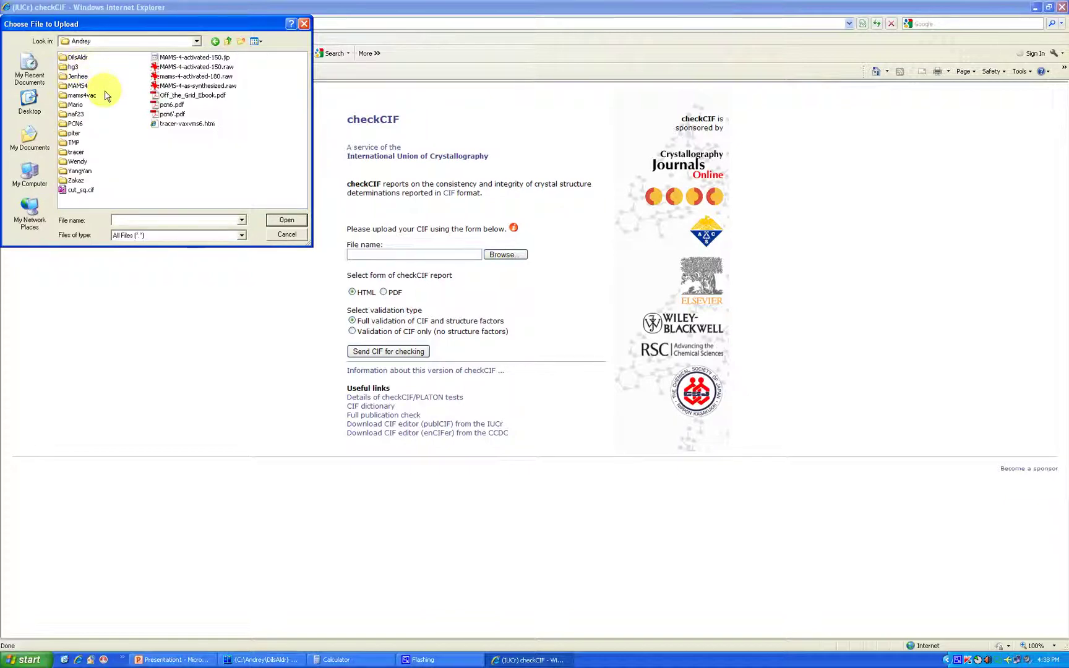
pyautogui.click(79, 58)
pyautogui.doubleClick(80, 59)
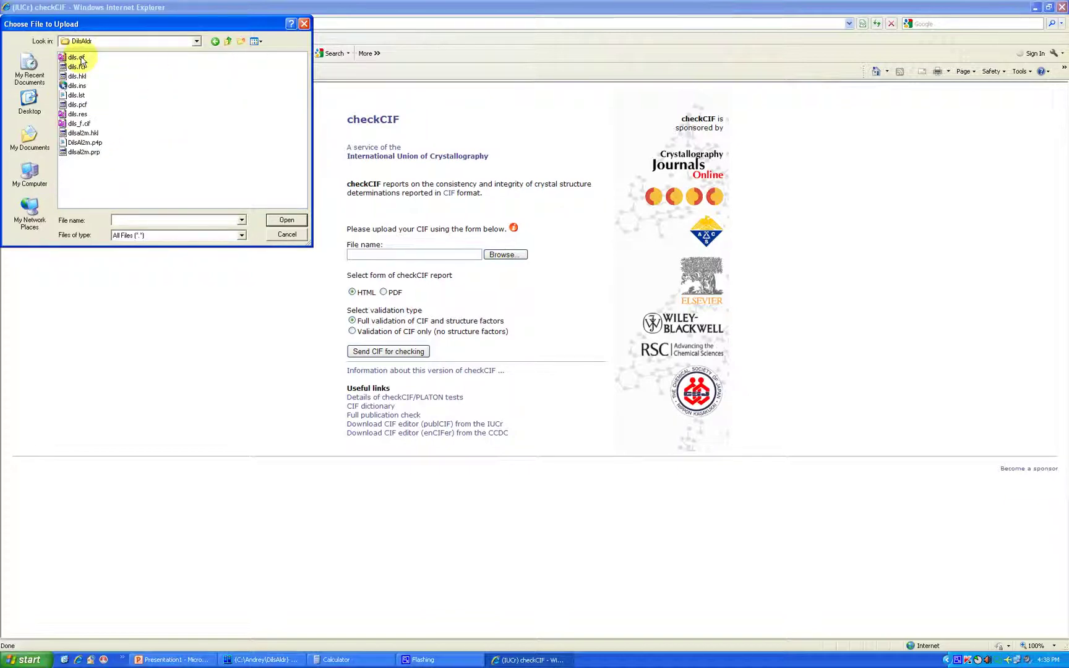
pyautogui.click(79, 125)
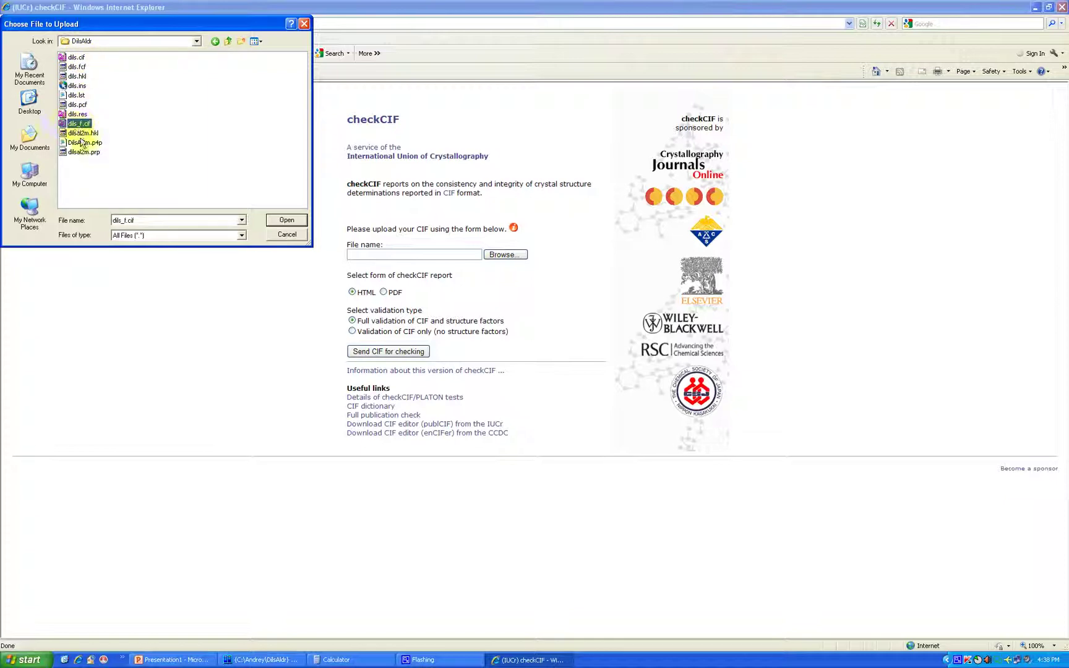
pyautogui.click(286, 221)
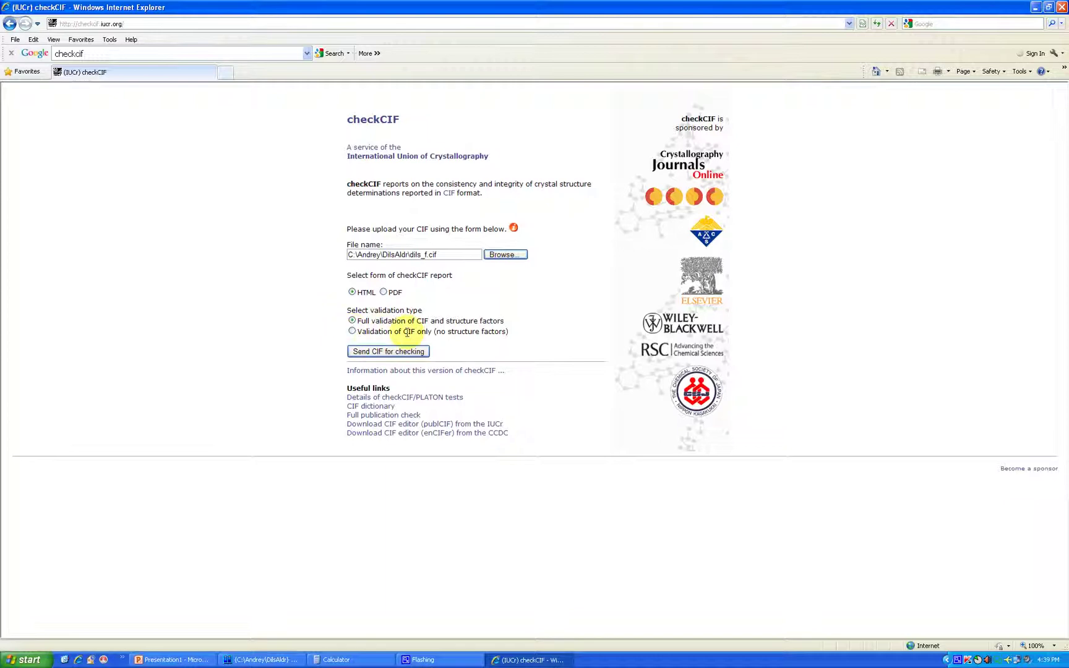
pyautogui.click(389, 357)
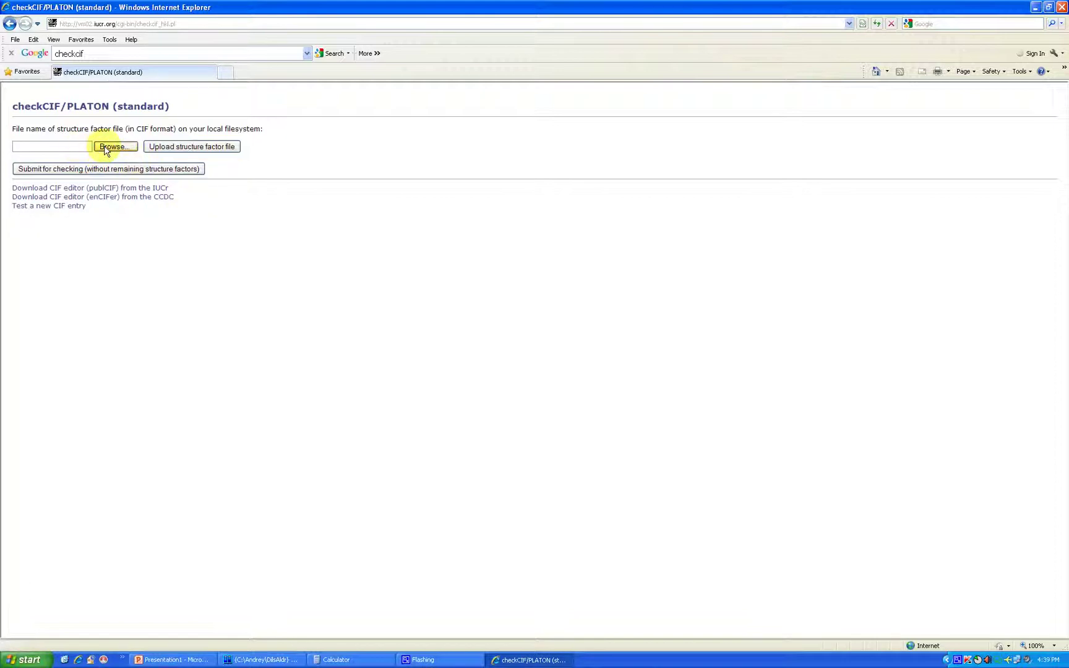
# Upload dils.fcf from DilsAldr to checkCIF as the structure factor file
pyautogui.click(106, 149)
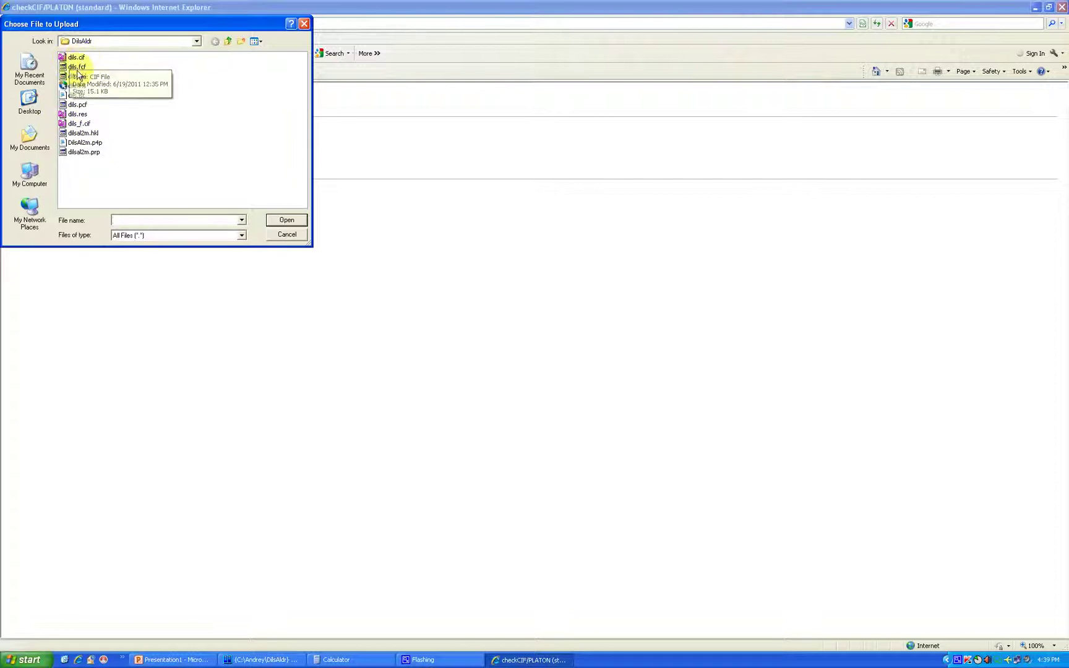
pyautogui.click(78, 66)
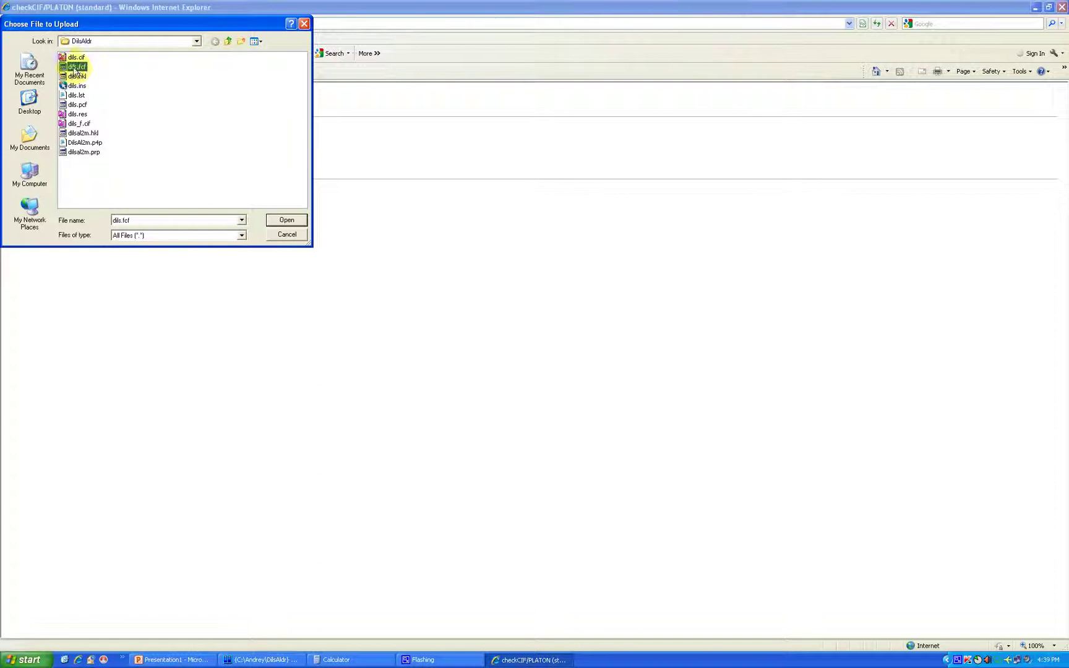
pyautogui.click(286, 221)
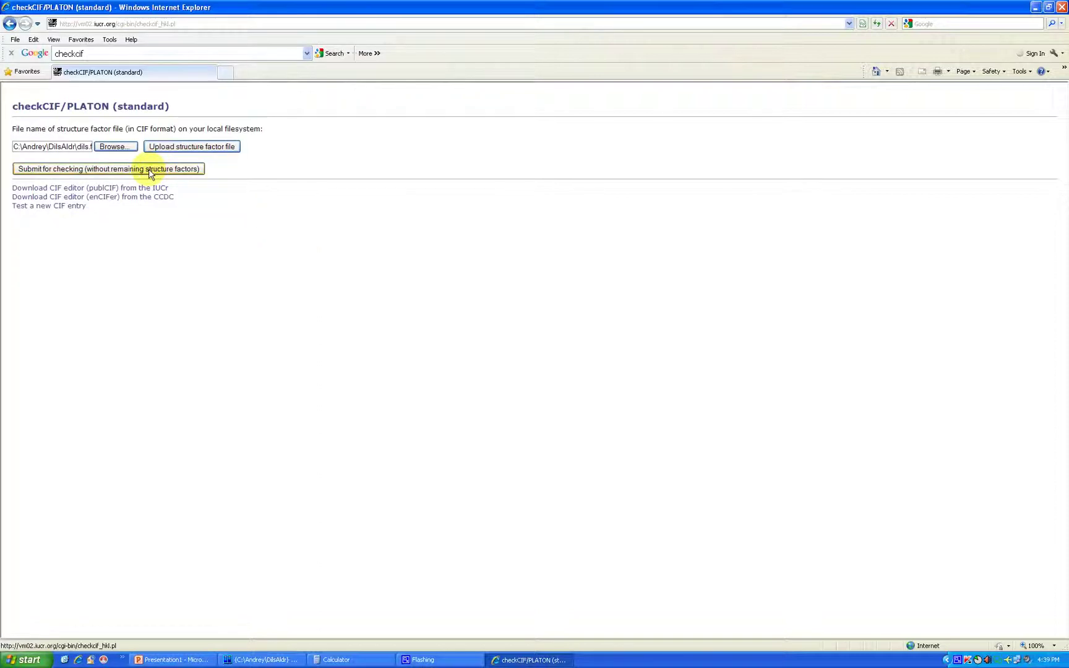
pyautogui.click(188, 148)
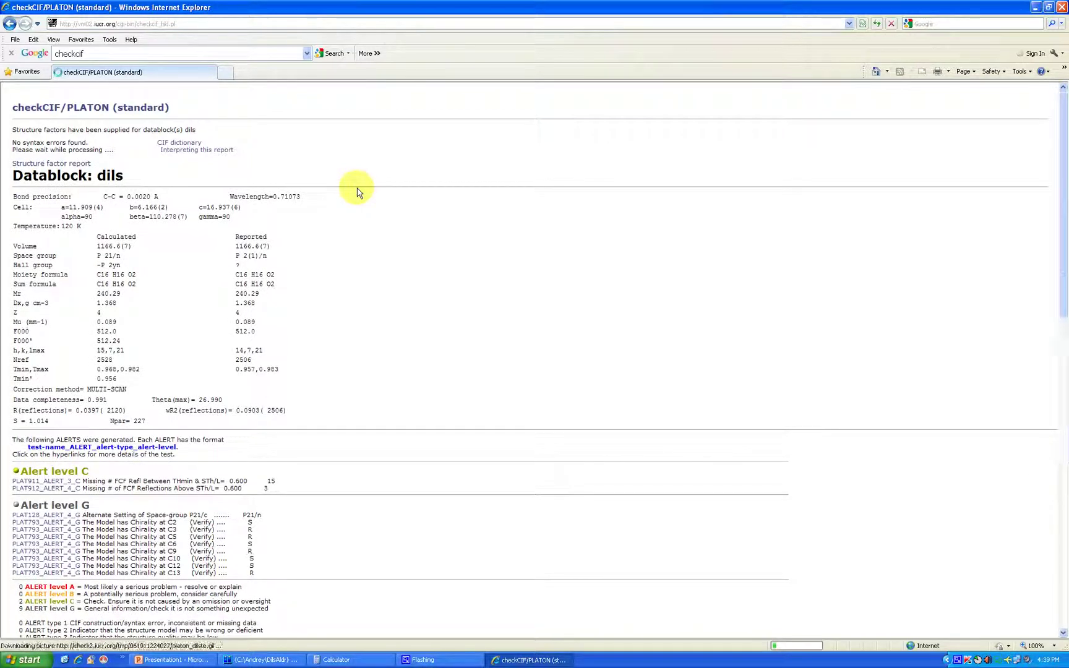
# Scroll through the dils checkCIF report to review the 2 level C and 9 level G alerts and the ellipsoid plot
pyautogui.scroll(-5, 332, 197)
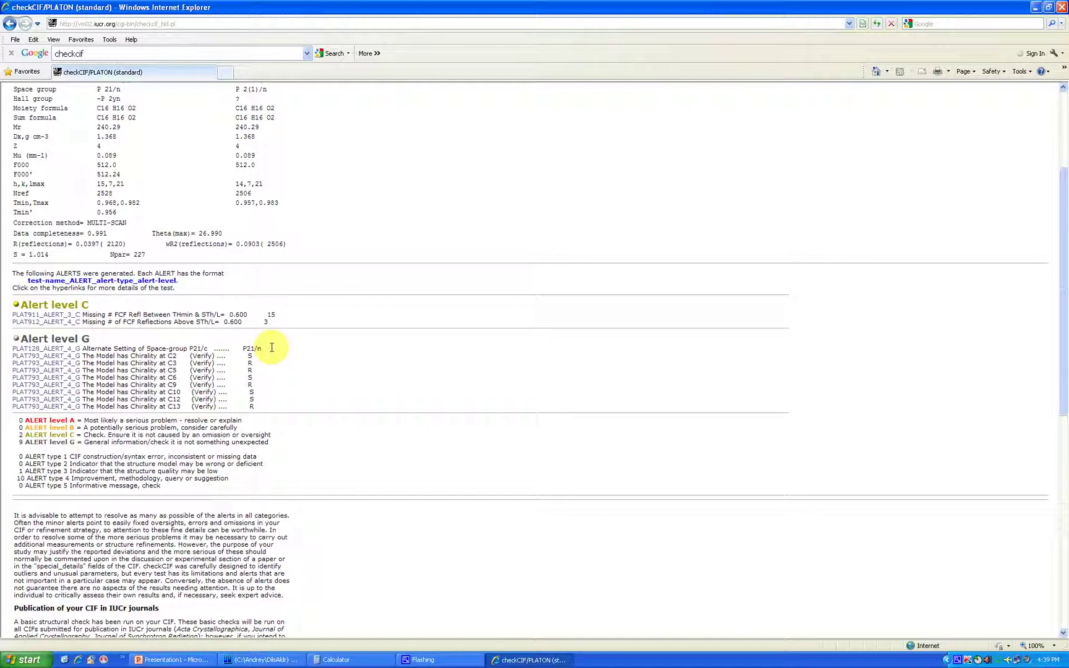
pyautogui.scroll(-3, 255, 365)
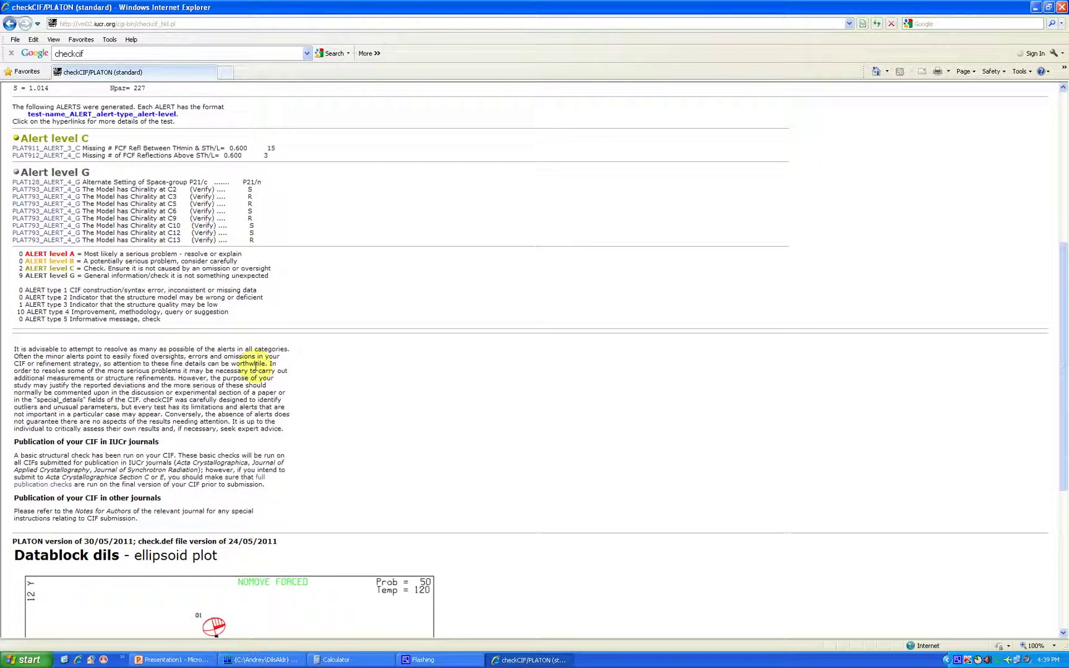
pyautogui.scroll(5, 255, 365)
pyautogui.scroll(-2, 255, 368)
pyautogui.scroll(-8, 255, 369)
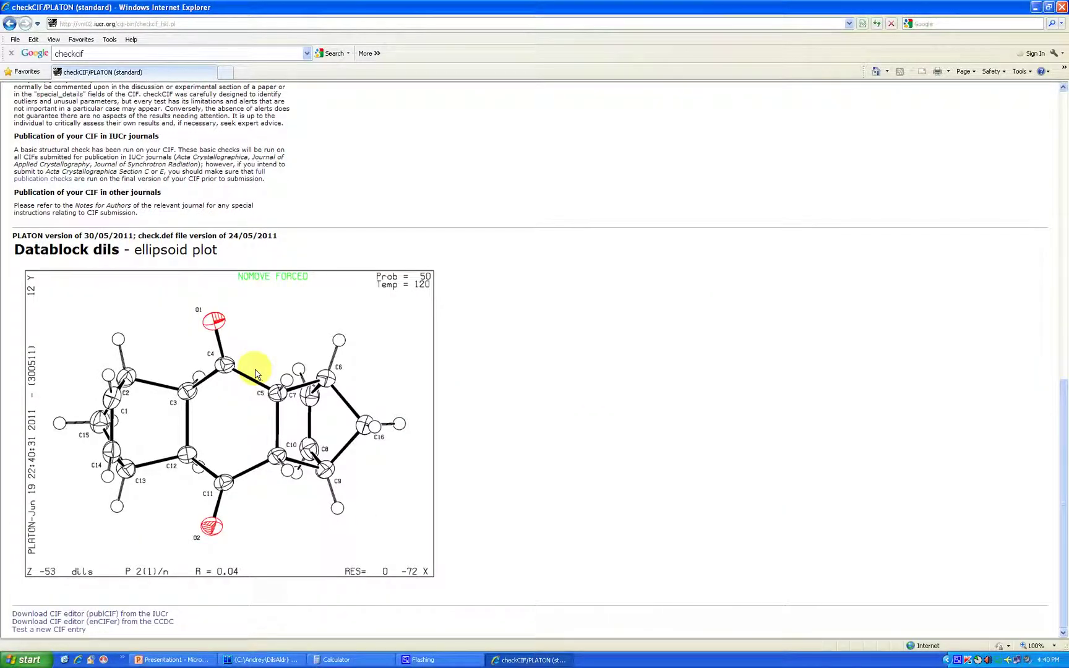
pyautogui.scroll(13, 256, 376)
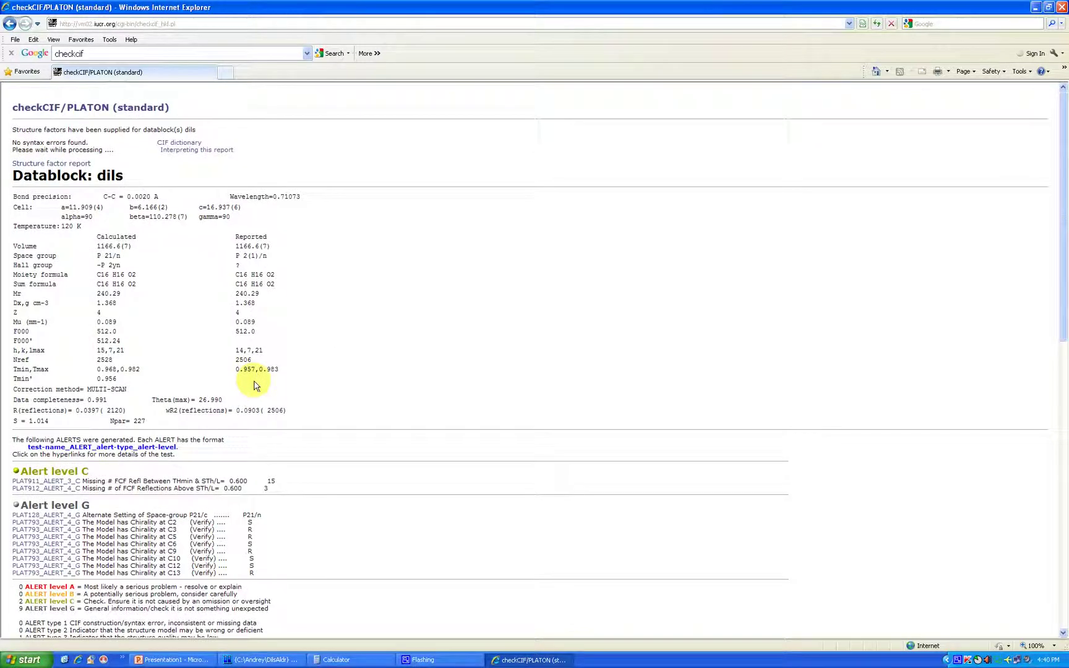